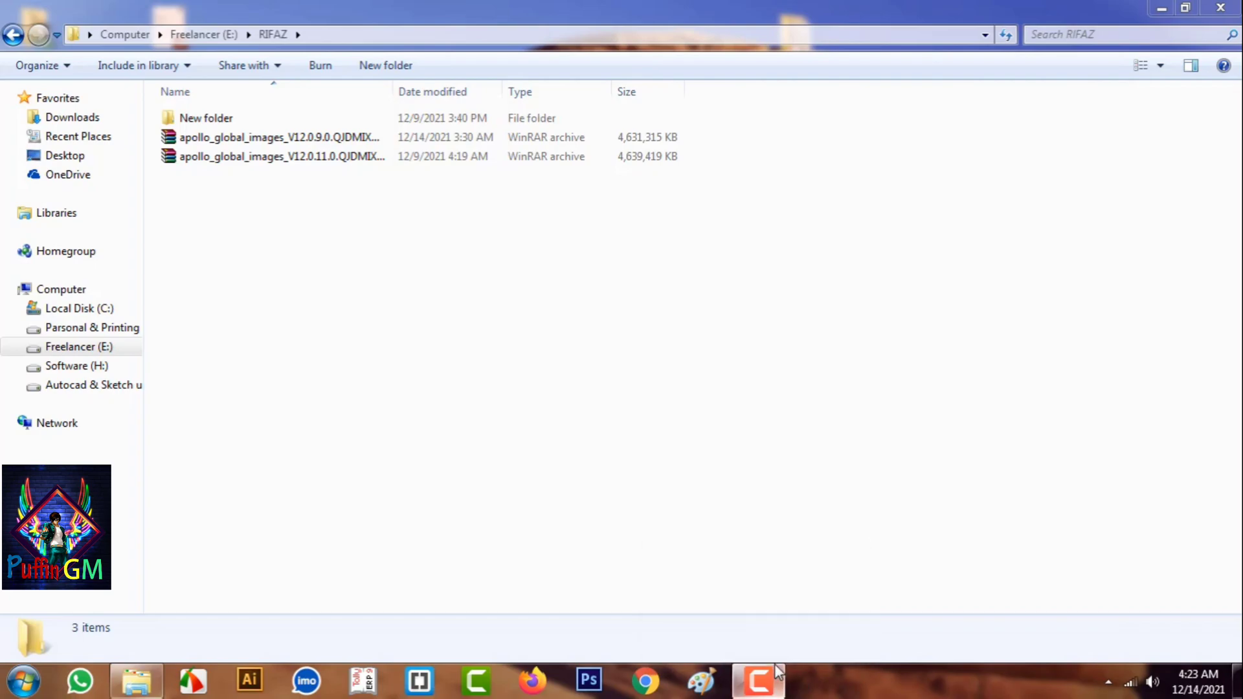
- Extract the V12.0.9.0 apollo_global_images archive into RIFAZ with WinRAR's Extract Here
{"action": "left_click", "coordinate": [767, 693]}
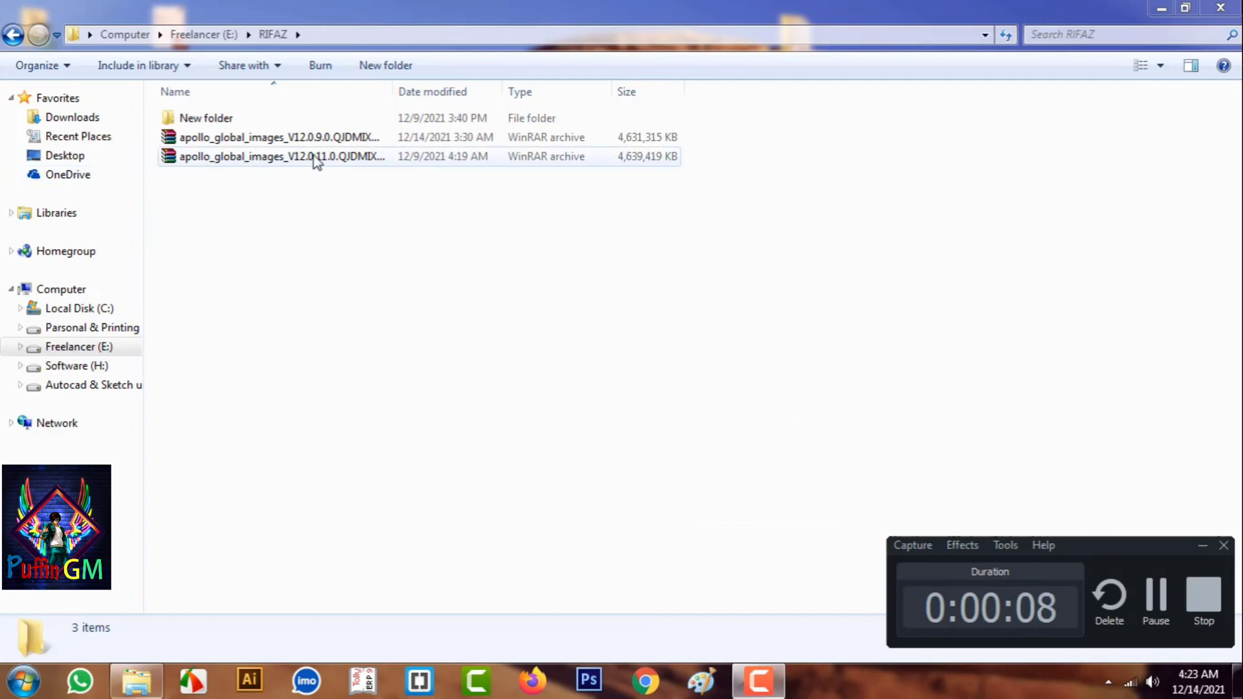
{"action": "left_click", "coordinate": [276, 140]}
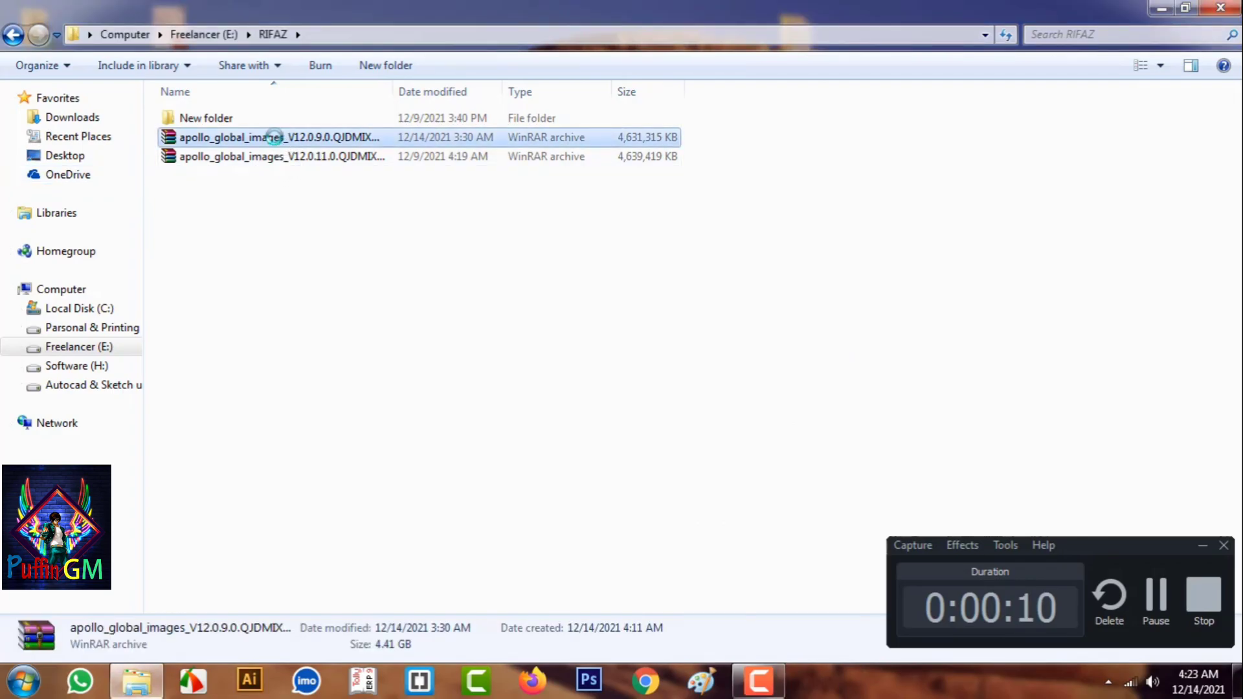
{"action": "right_click", "coordinate": [274, 137]}
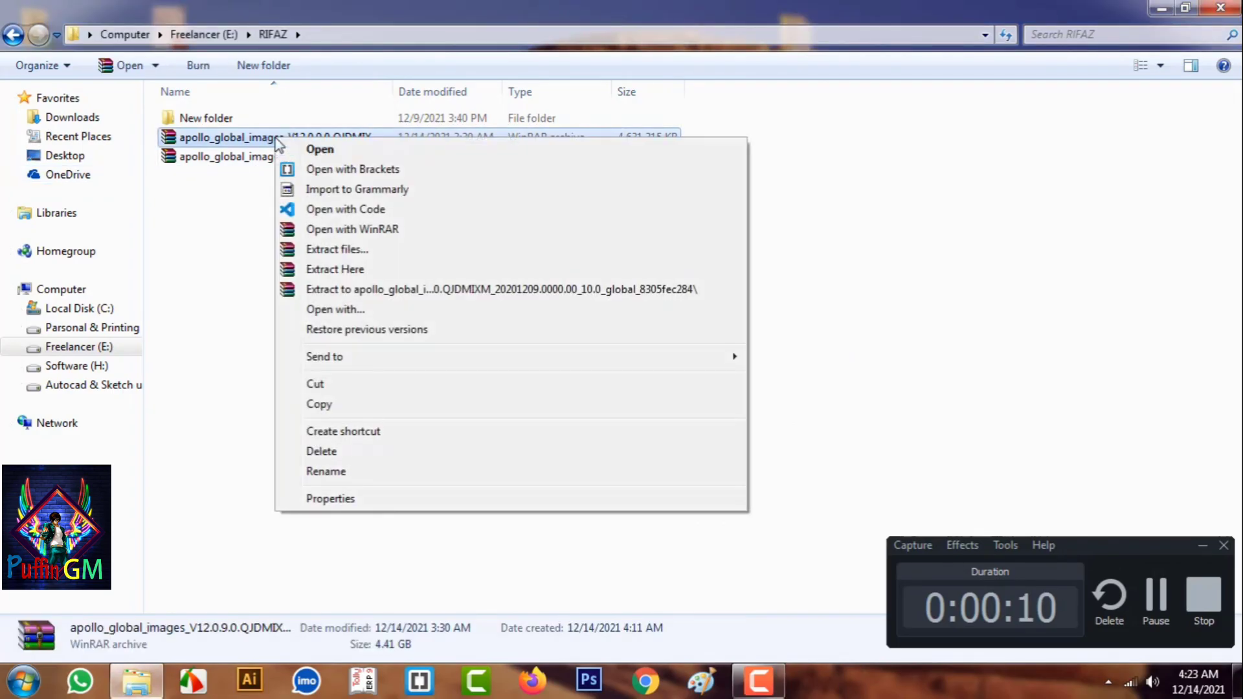
{"action": "left_click", "coordinate": [355, 270]}
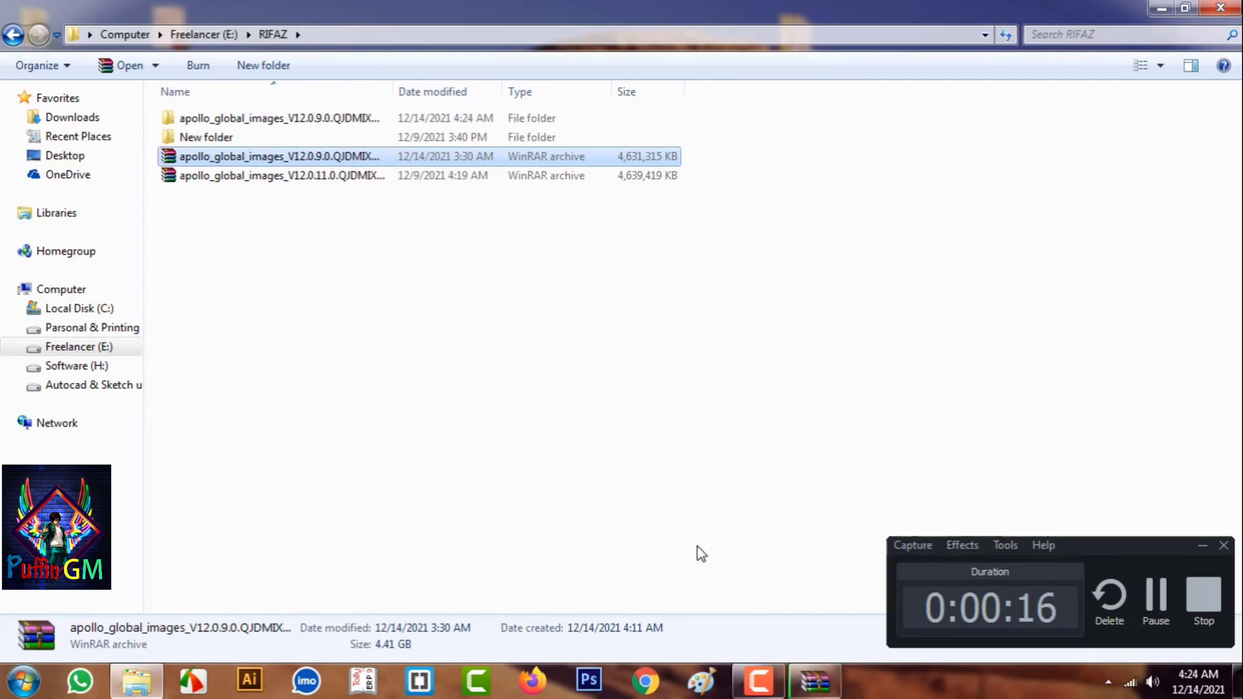
- Follow WinRAR's progress until the V12.0.9.0 apollo archive finishes extracting
{"action": "left_click", "coordinate": [816, 679]}
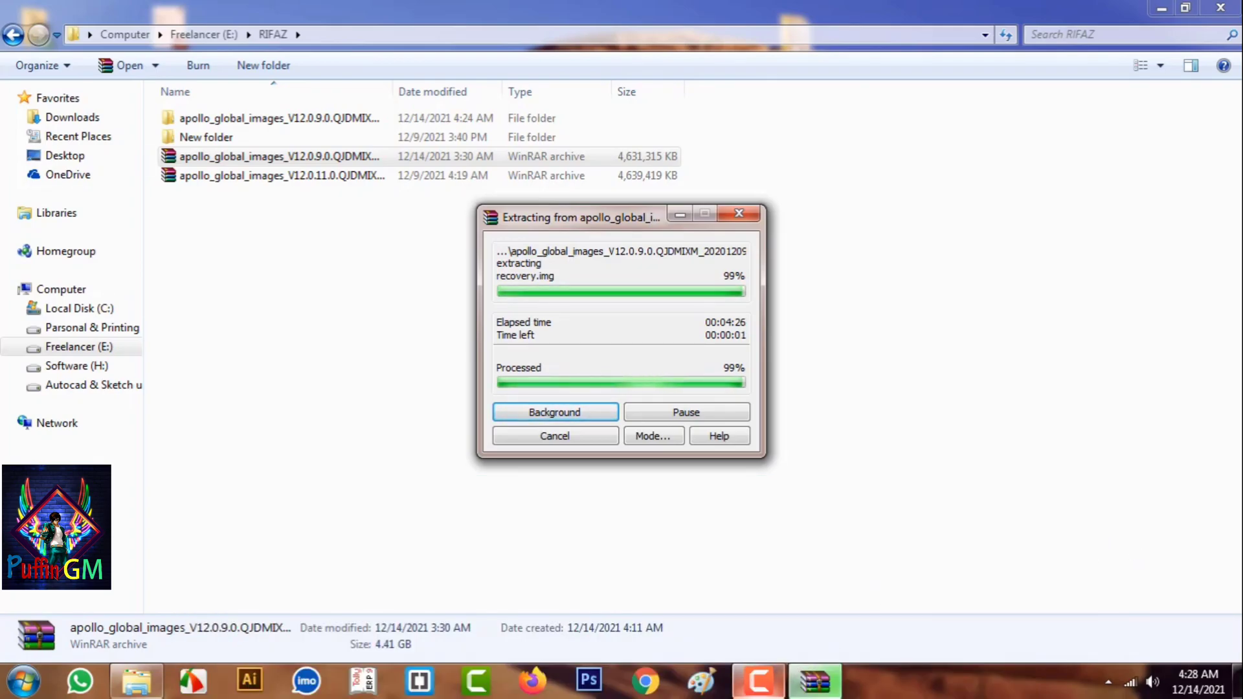
{"action": "left_click", "coordinate": [759, 680]}
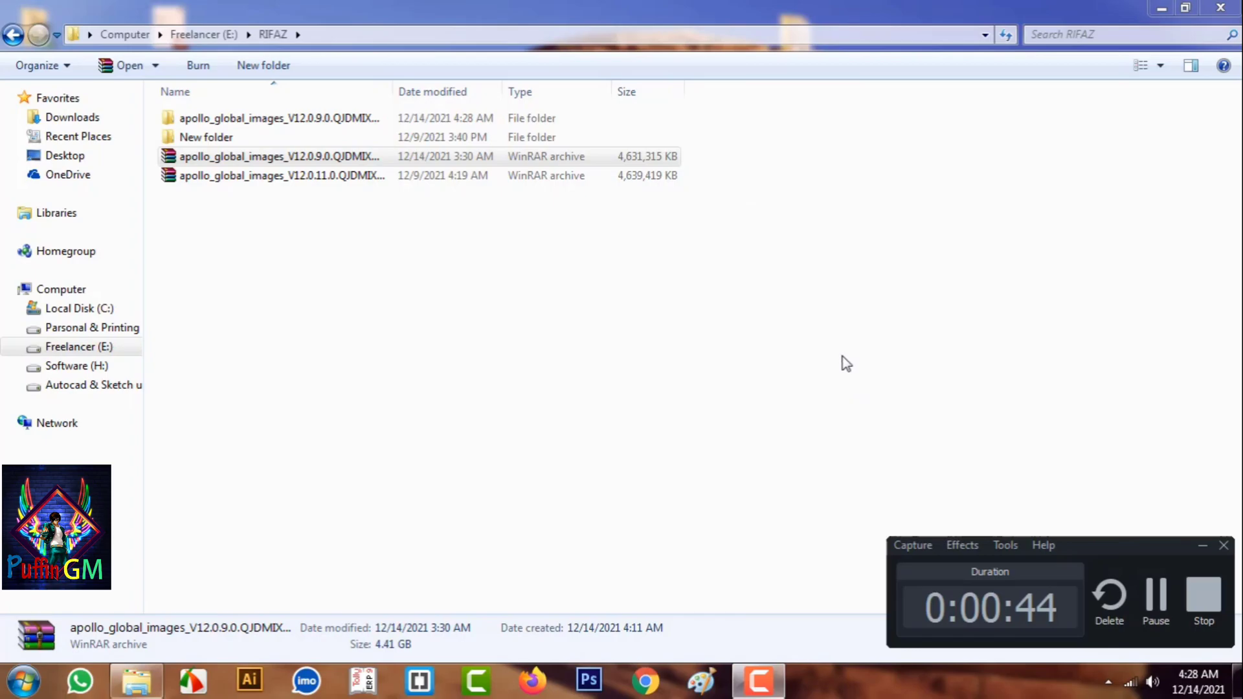
- Minimize the RIFAZ folder window and refresh the desktop
{"action": "left_click", "coordinate": [480, 326]}
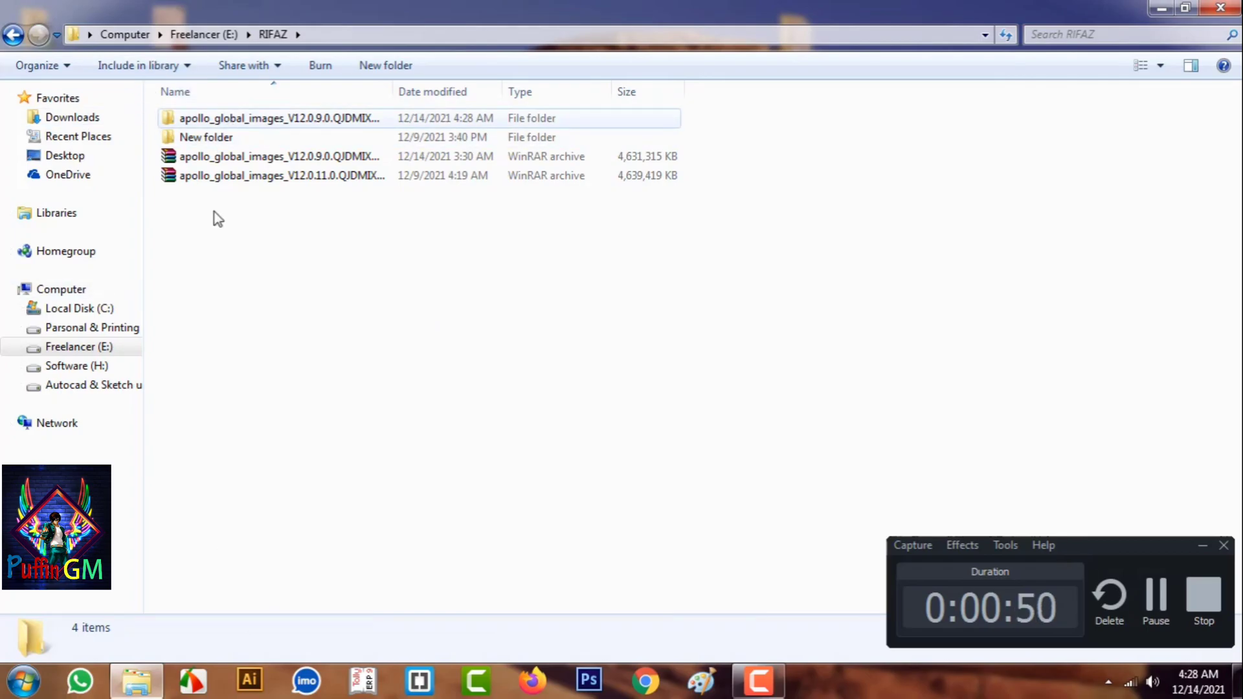
{"action": "left_click", "coordinate": [1162, 9]}
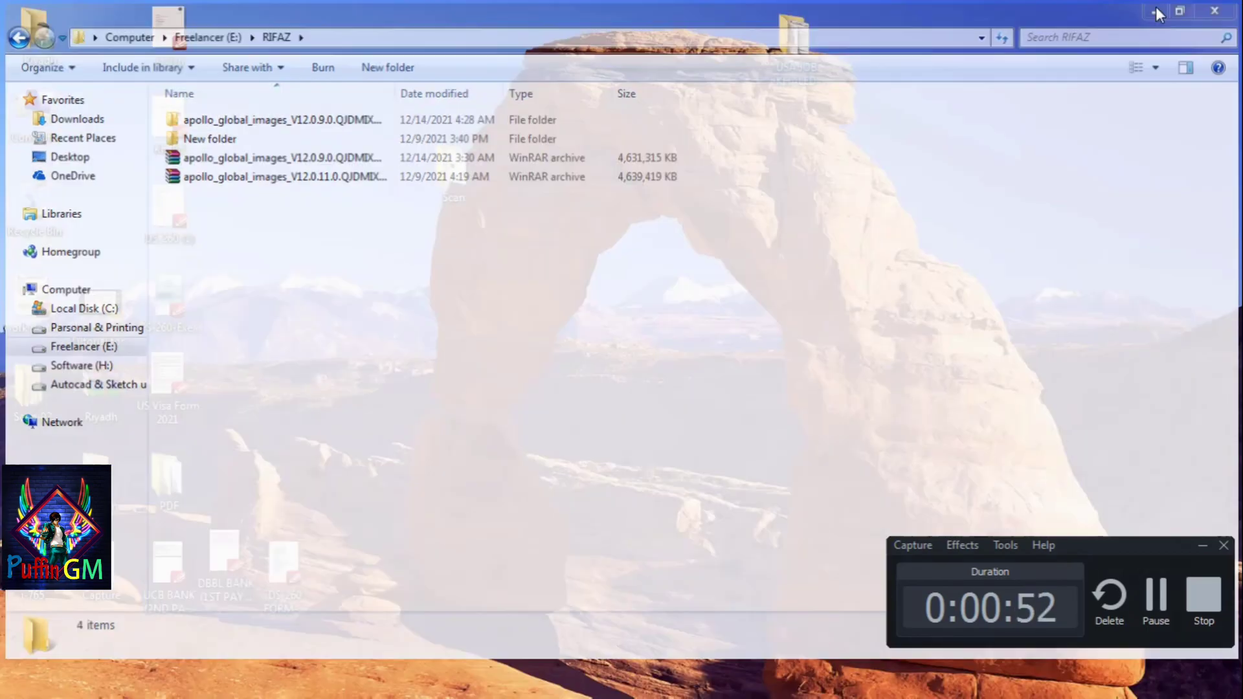
{"action": "right_click", "coordinate": [618, 54]}
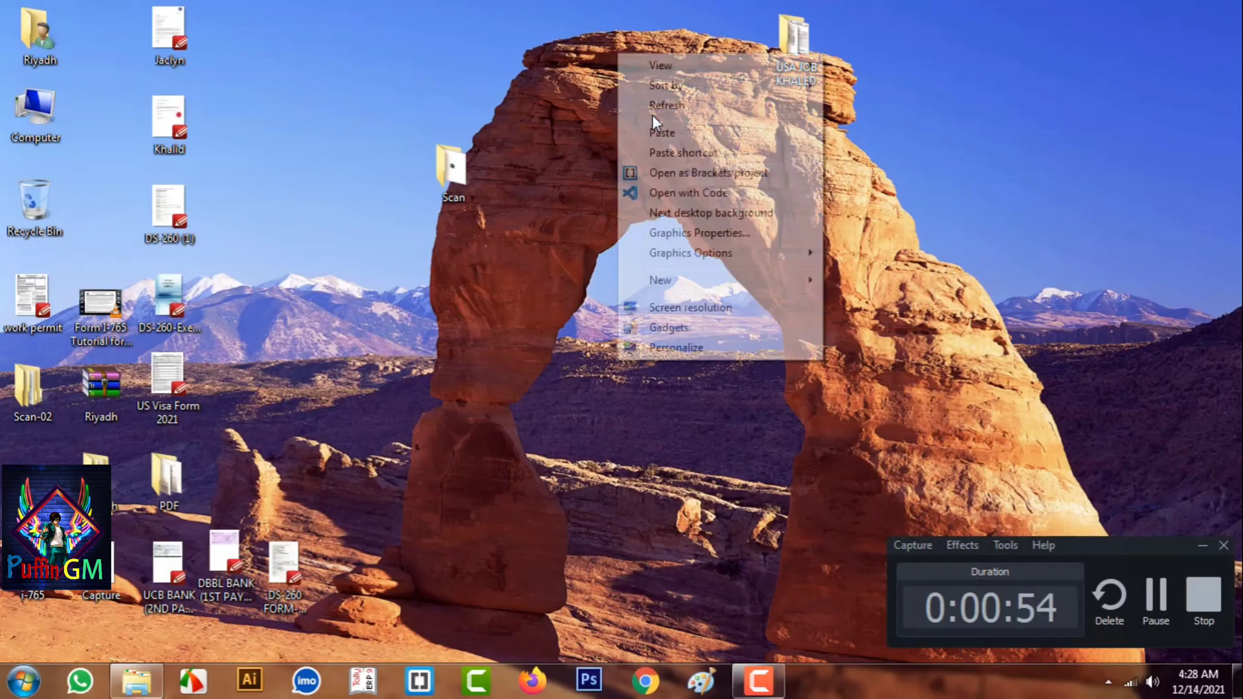
{"action": "left_click", "coordinate": [671, 107]}
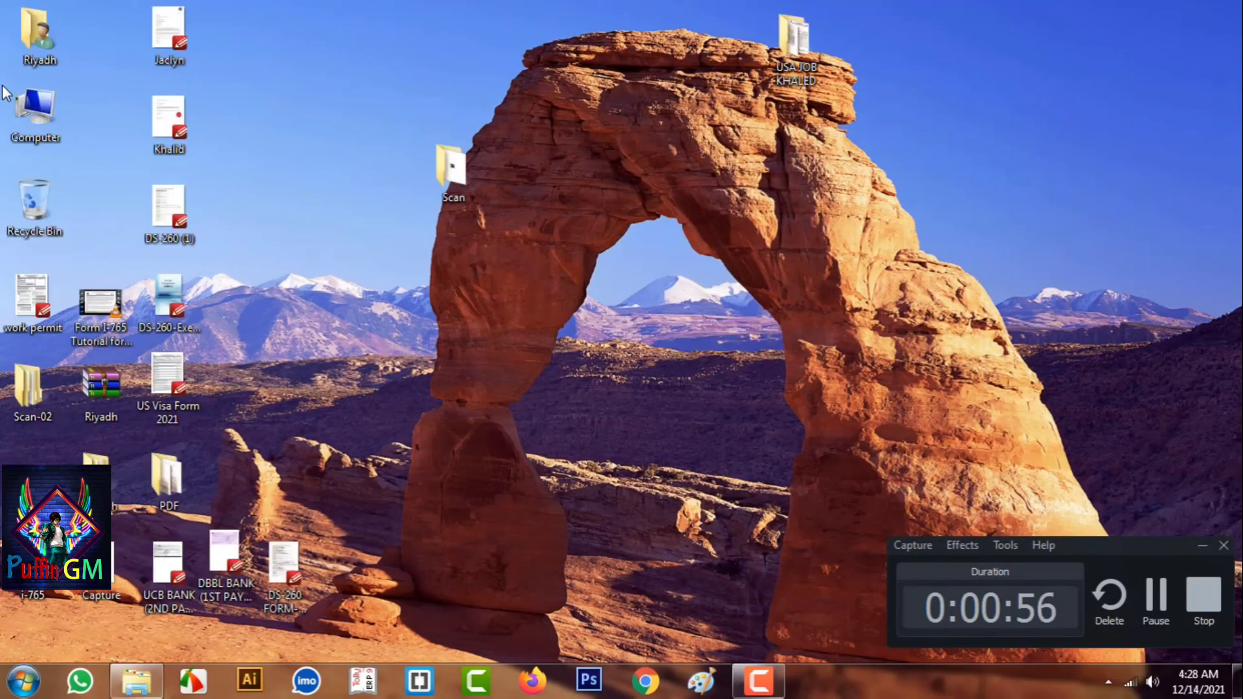
- Open Computer maximized and browse to Local Disk (C:) > MiFlash20180528
{"action": "double_click", "coordinate": [49, 116]}
{"action": "left_click", "coordinate": [852, 11]}
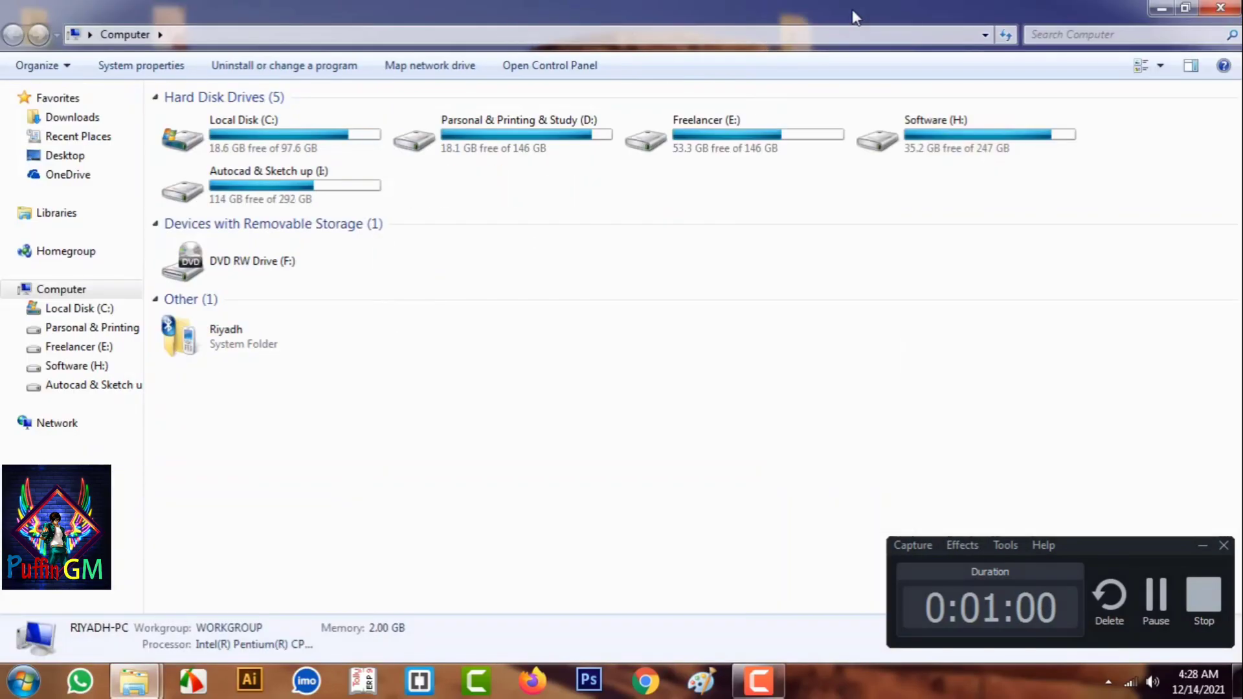
{"action": "left_click", "coordinate": [316, 148]}
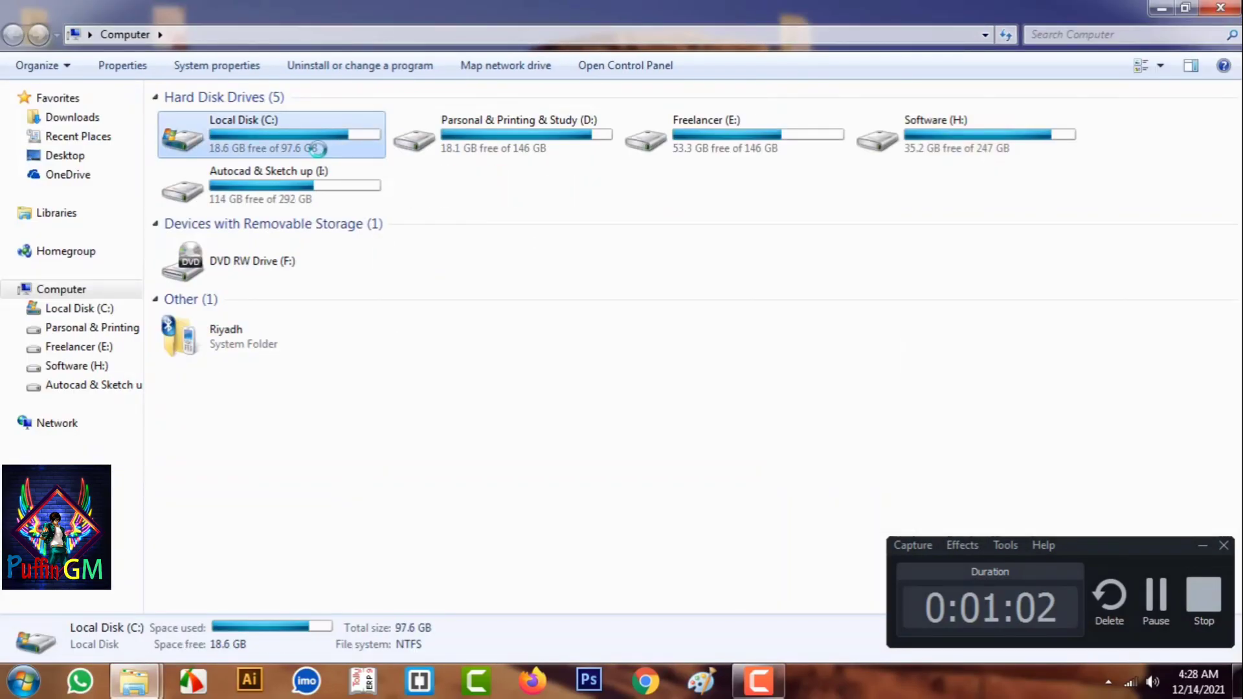
{"action": "double_click", "coordinate": [317, 148]}
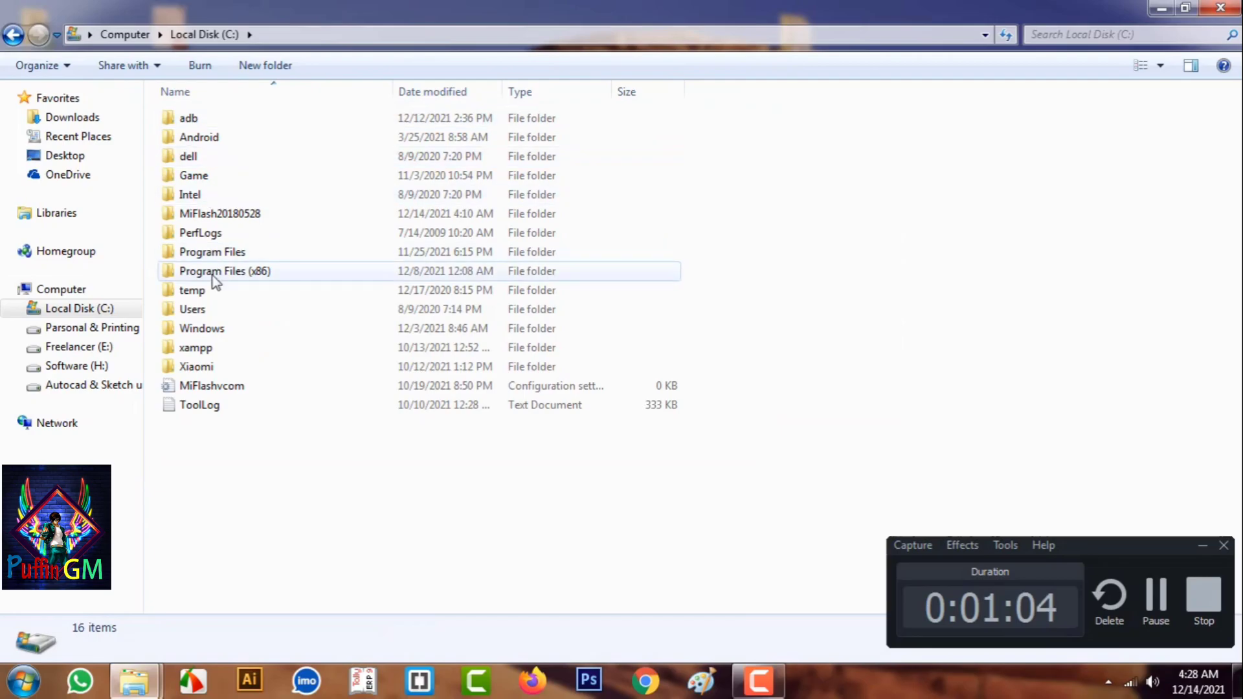
{"action": "double_click", "coordinate": [263, 214]}
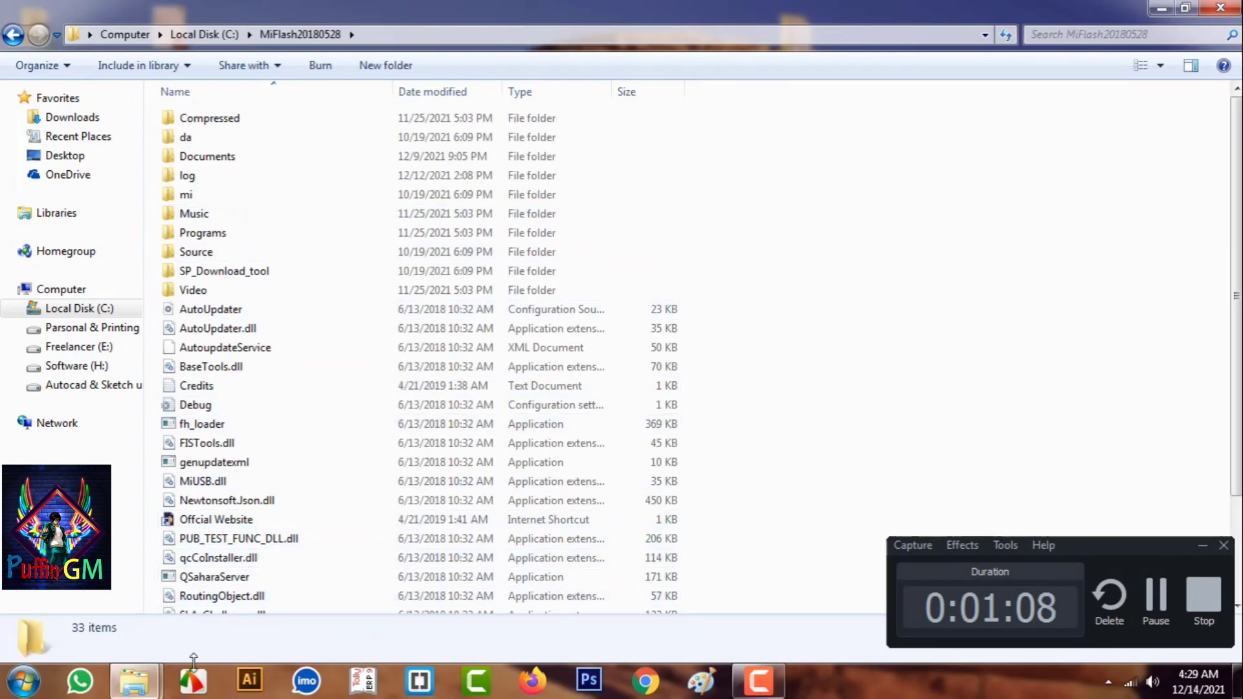
- Drag the extracted apollo V12.0.9.0 folder from RIFAZ into MiFlash20180528, giving 34 items
{"action": "mouse_move", "coordinate": [145, 691]}
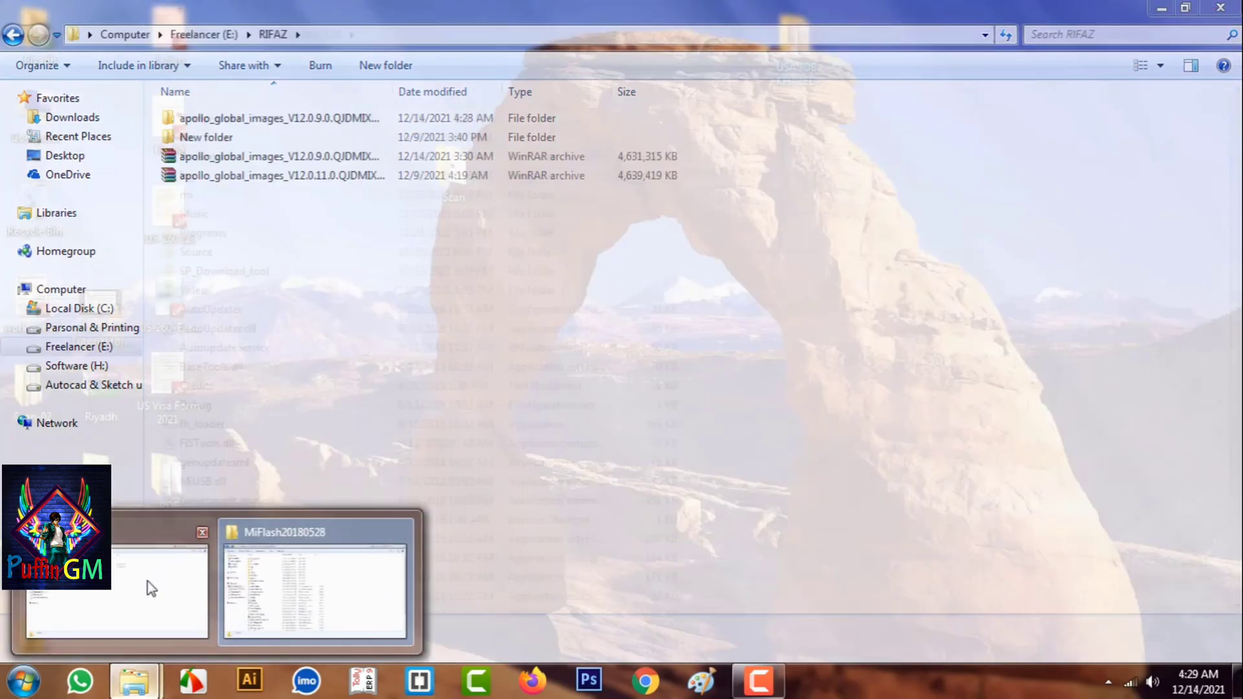
{"action": "left_click", "coordinate": [150, 588]}
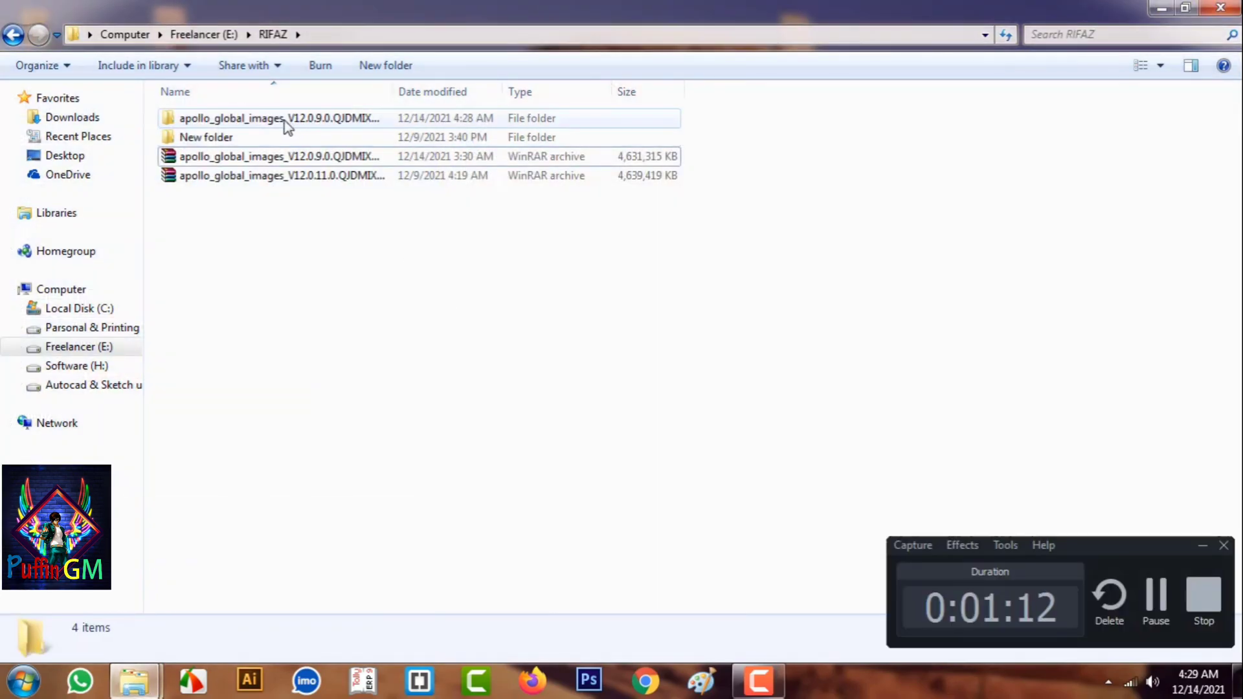
{"action": "left_click_drag", "start_coordinate": [285, 120], "coordinate": [782, 236]}
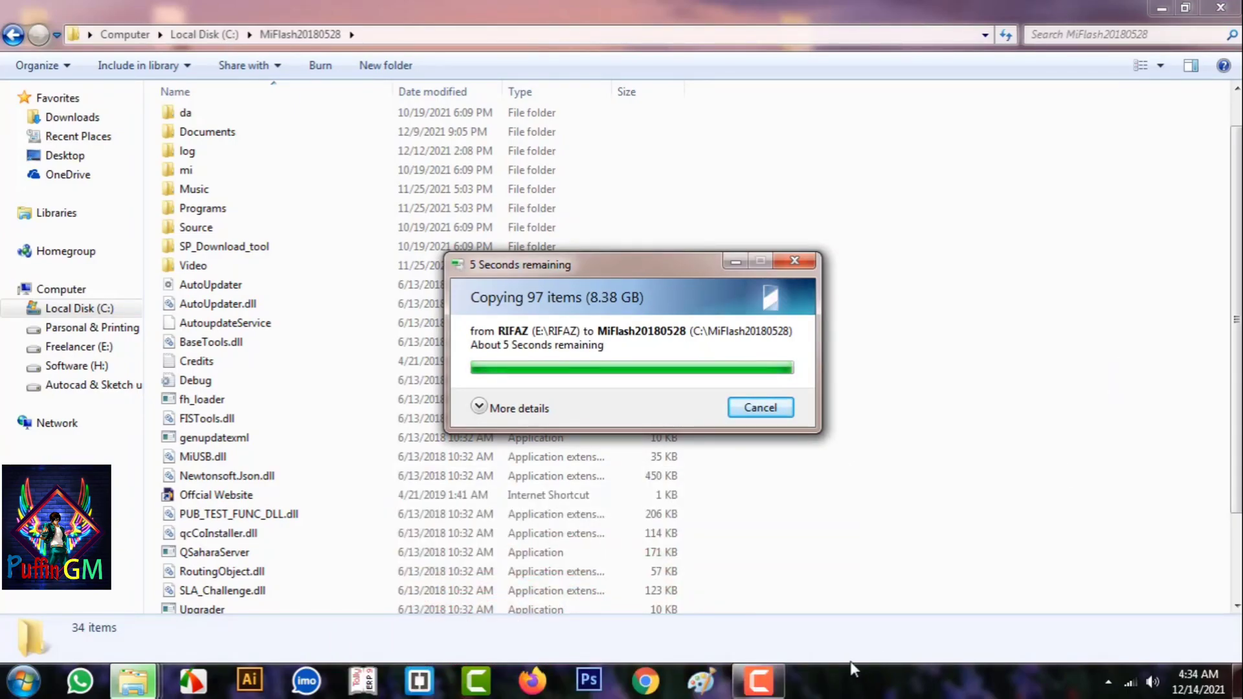
{"action": "left_click", "coordinate": [772, 691]}
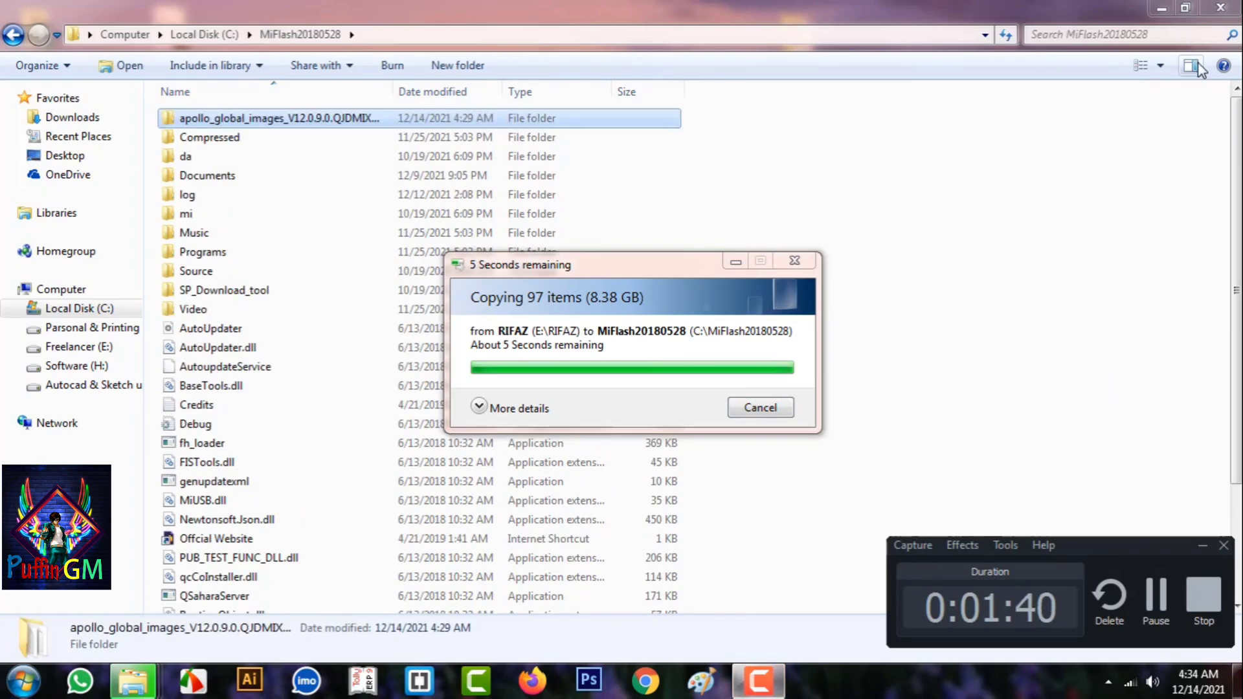
{"action": "left_click", "coordinate": [899, 171]}
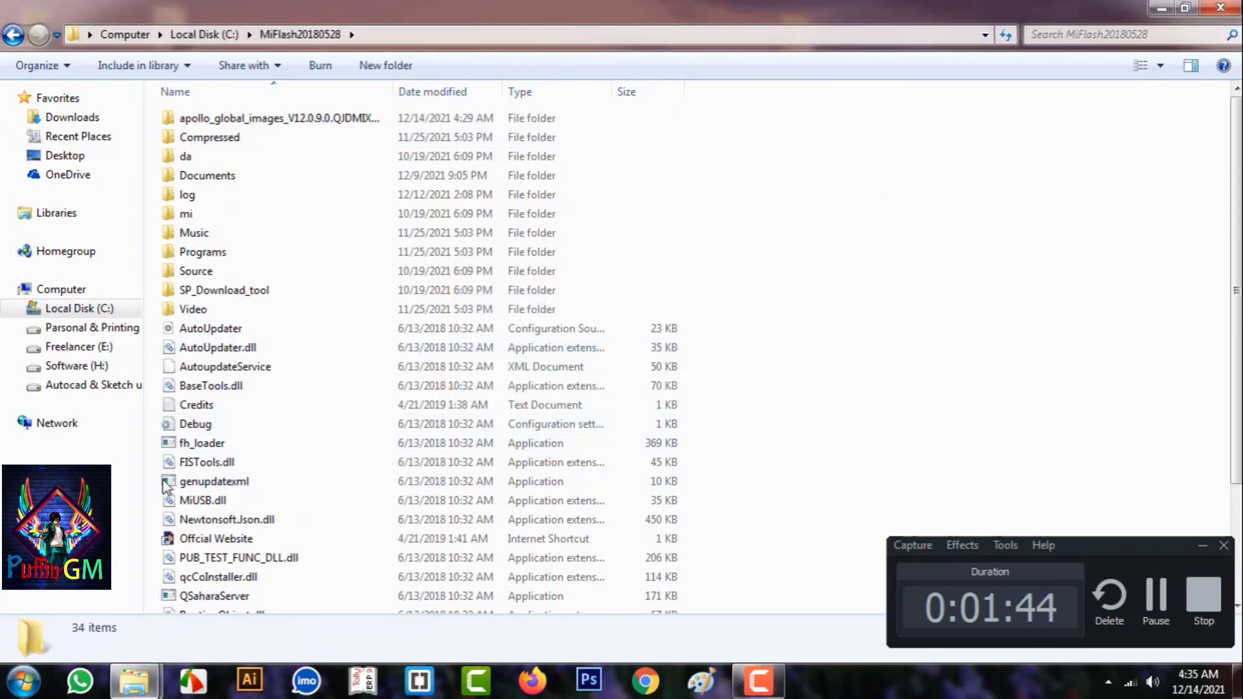
- Run XiaoMiFlash from MiFlash20180528 and bring the MiFlash 2018.5.28.0 window forward
{"action": "scroll", "coordinate": [269, 456], "scroll_direction": "down", "scroll_amount": 3}
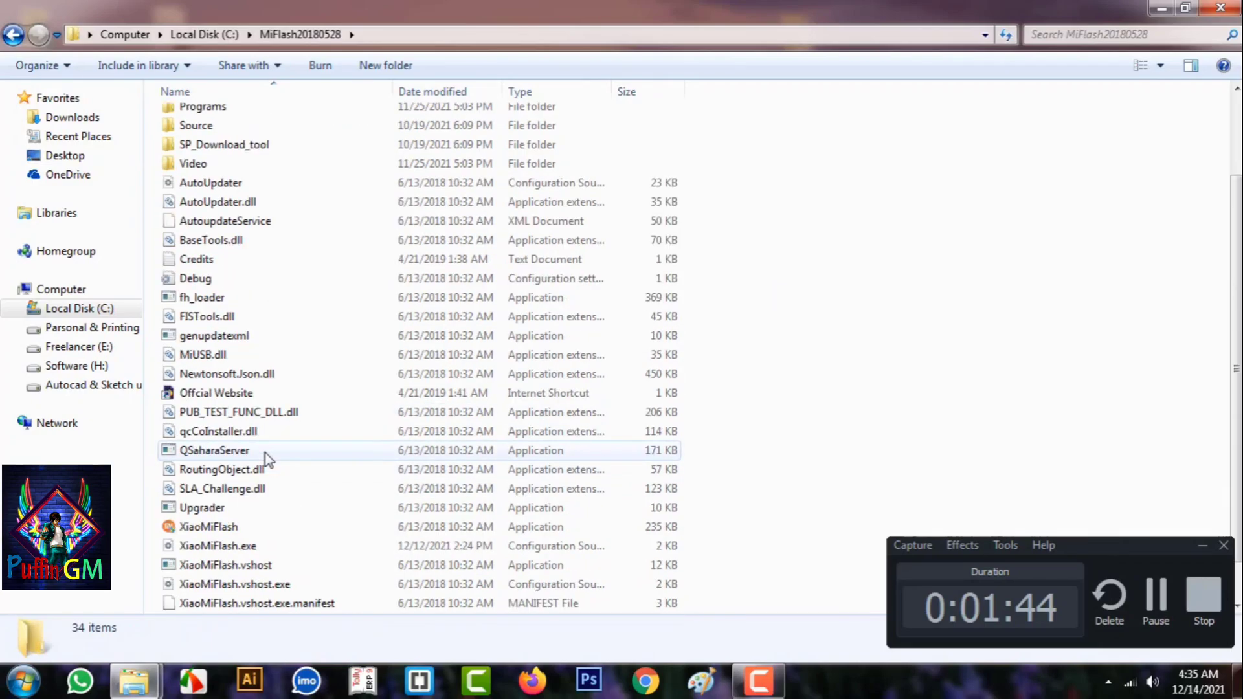
{"action": "left_click", "coordinate": [237, 532]}
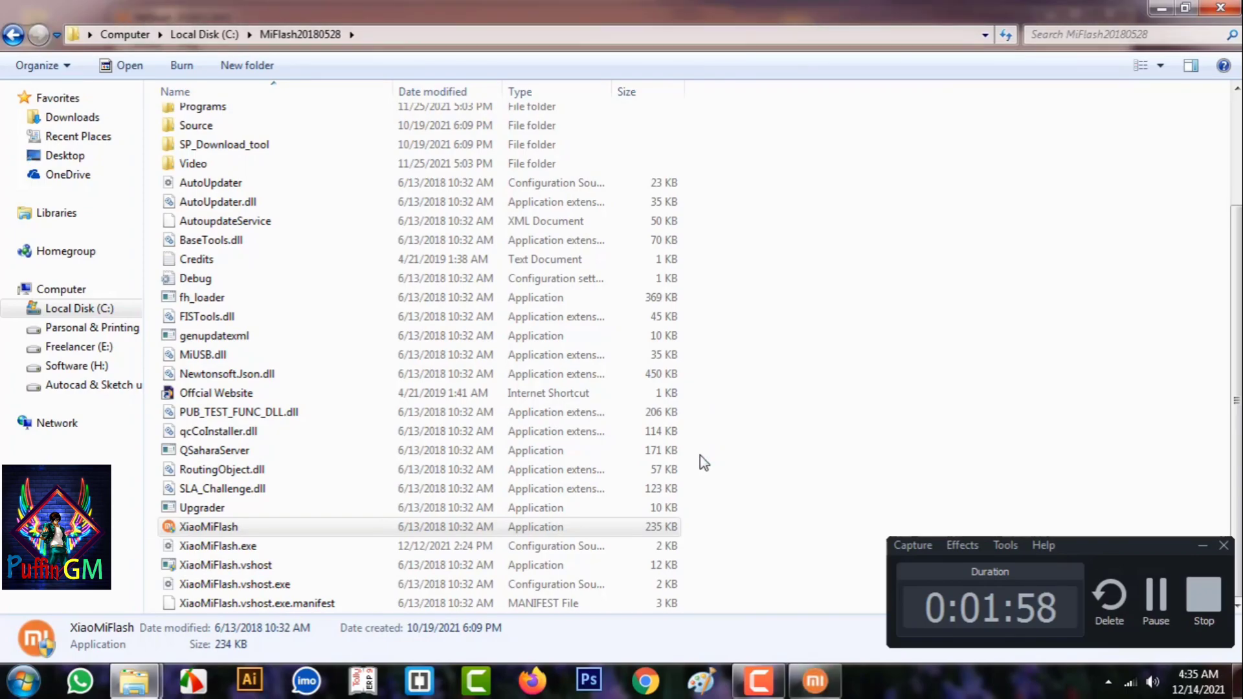
{"action": "left_click", "coordinate": [835, 692]}
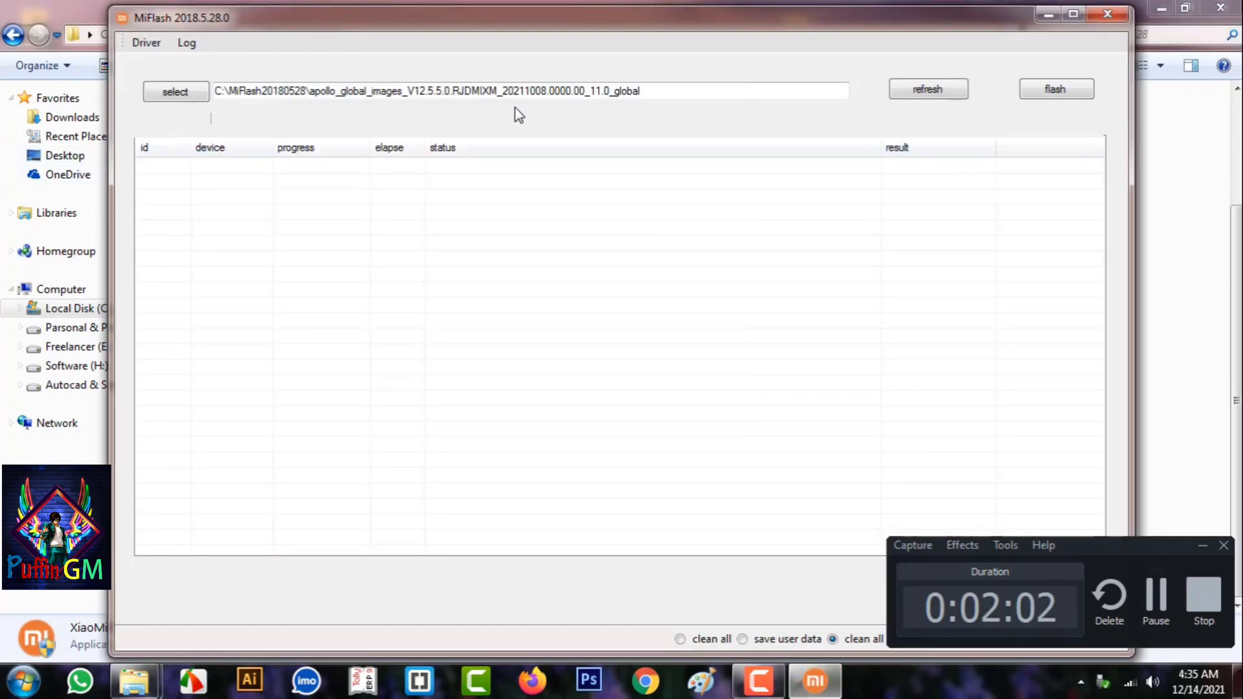
- Refresh devices and point the ROM path to C:\MiFlash20180528\apollo_global_images_V12.0.9.0 folder
{"action": "left_click", "coordinate": [937, 97]}
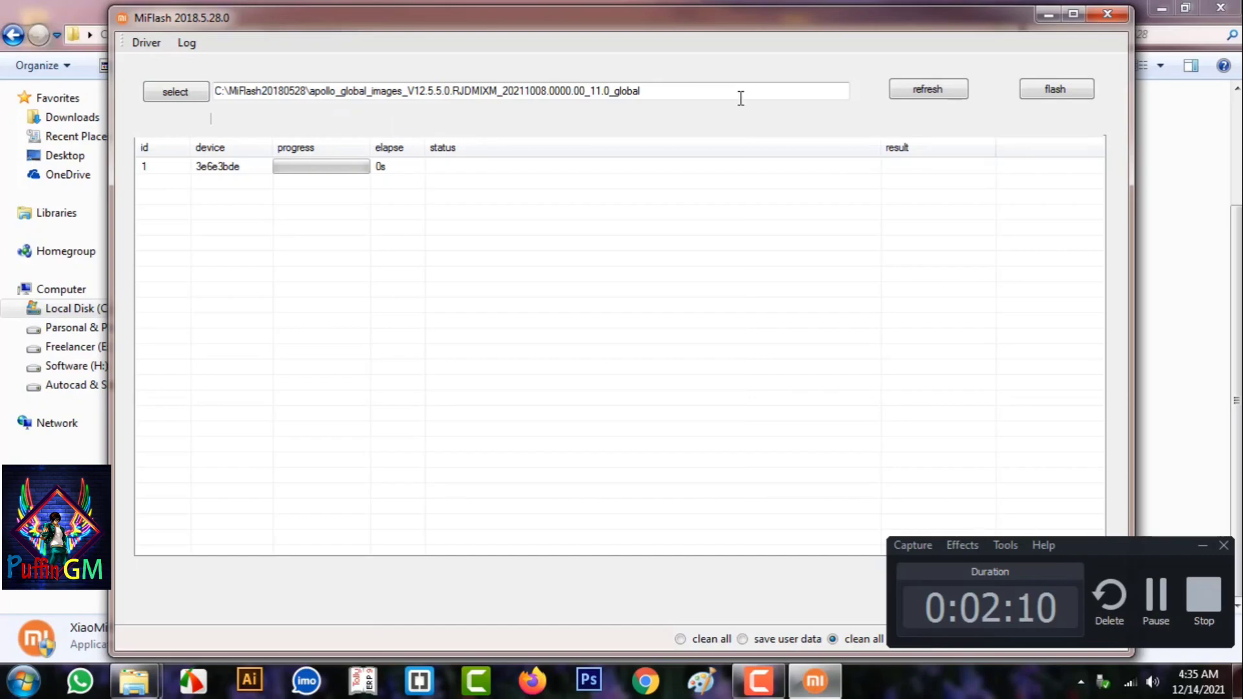
{"action": "left_click", "coordinate": [177, 94]}
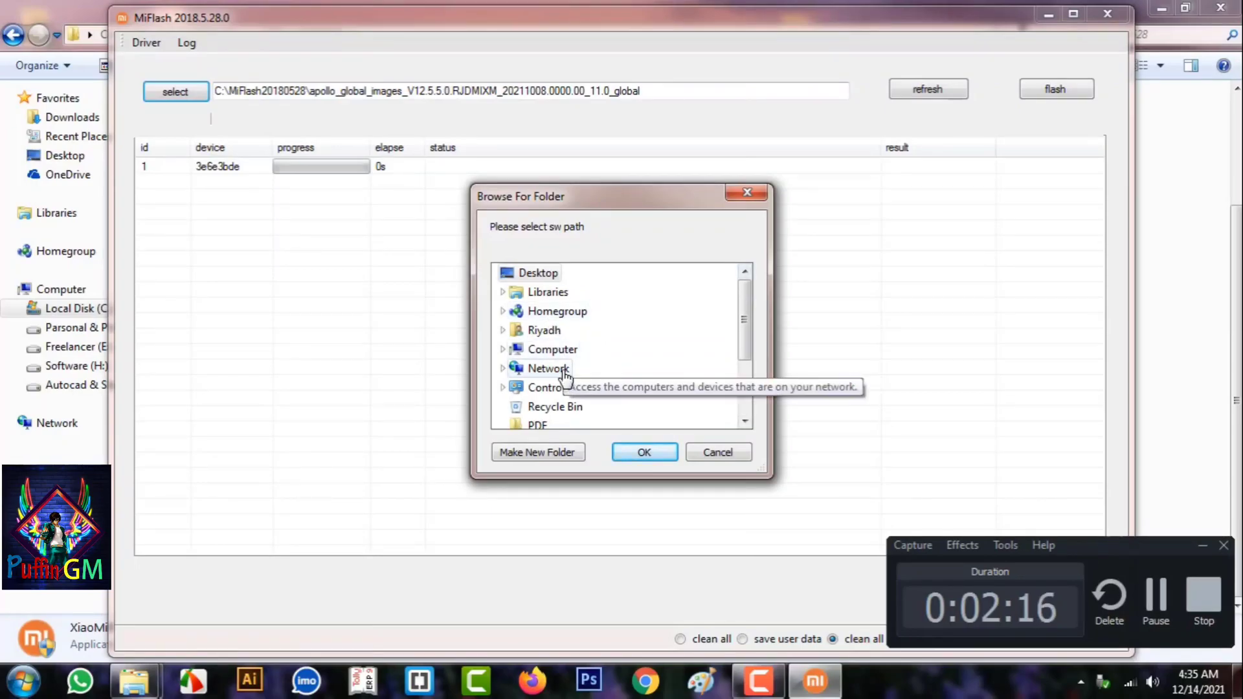
{"action": "left_click", "coordinate": [553, 350]}
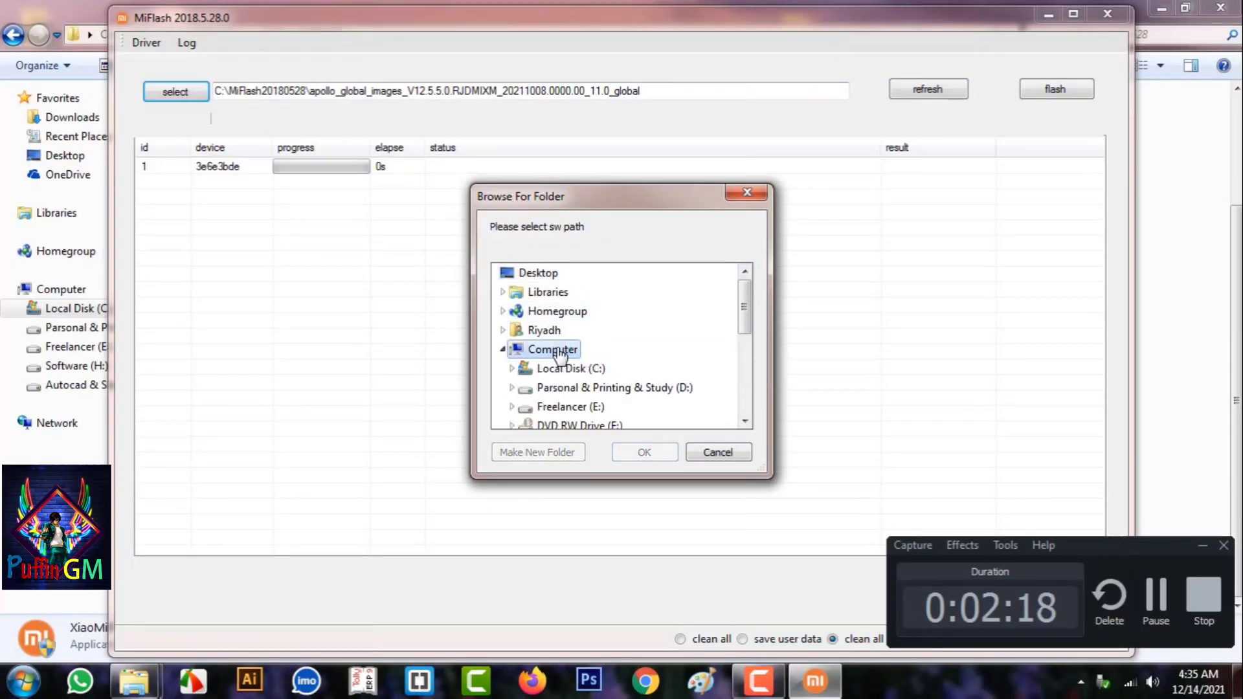
{"action": "left_click", "coordinate": [576, 369]}
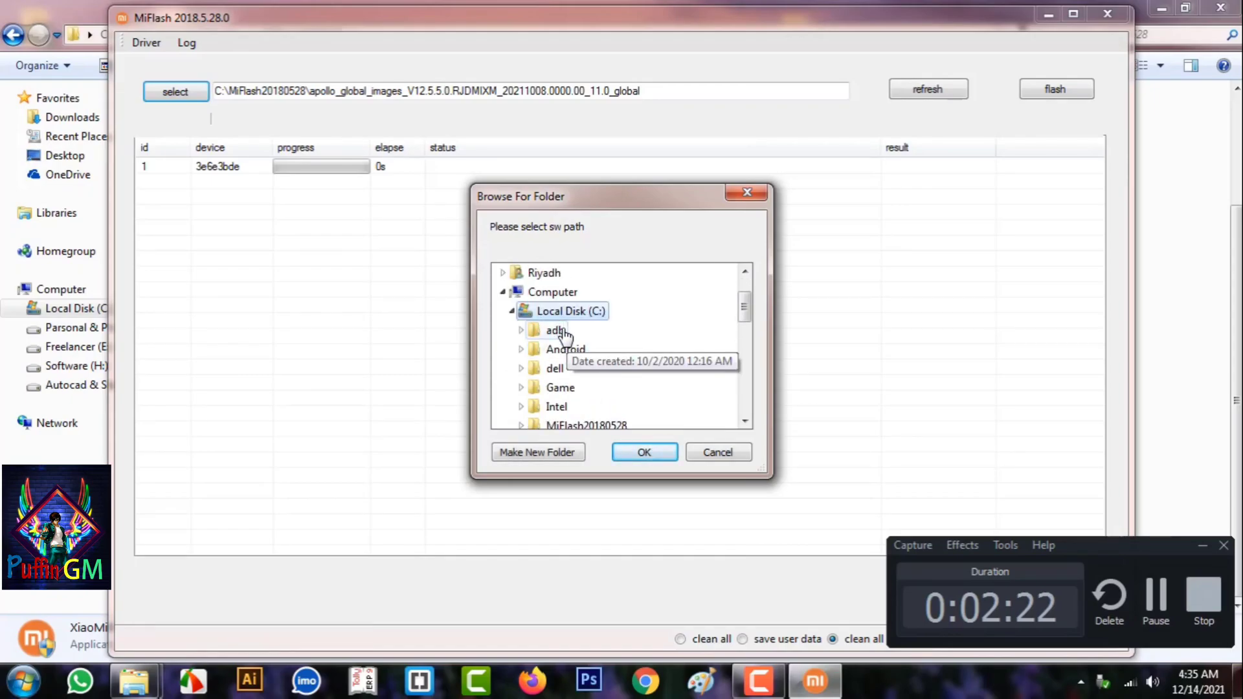
{"action": "scroll", "coordinate": [589, 405], "scroll_direction": "down", "scroll_amount": 1}
{"action": "left_click", "coordinate": [587, 368]}
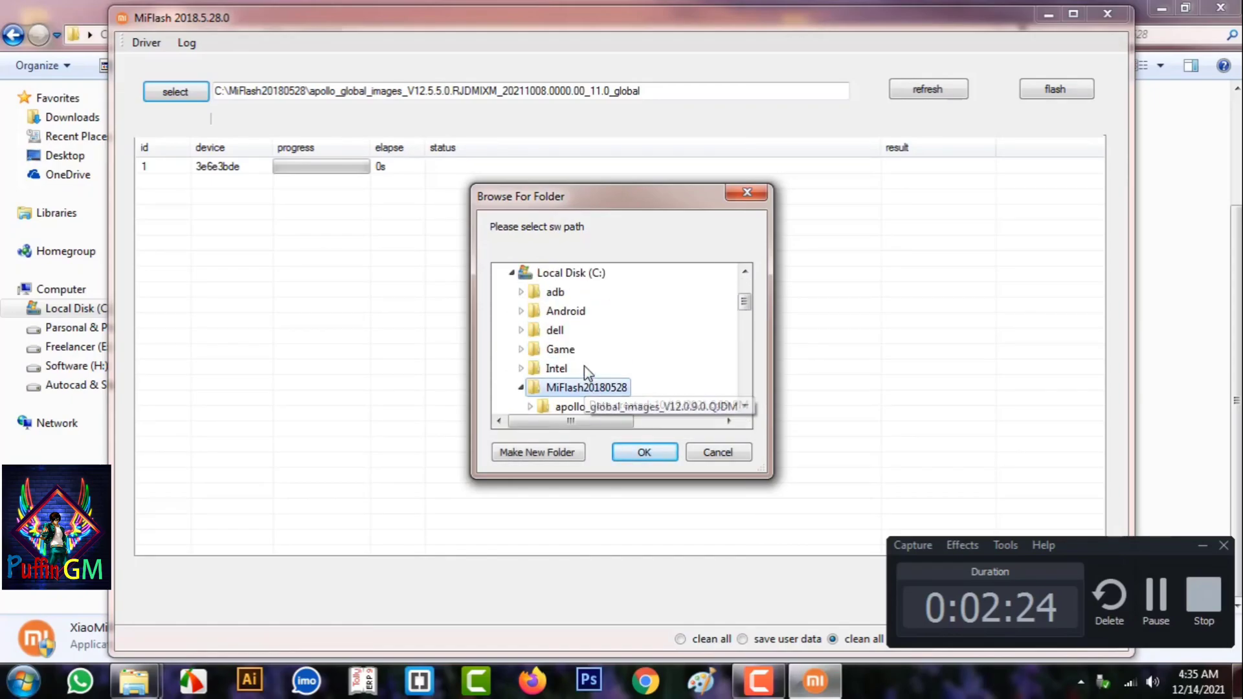
{"action": "scroll", "coordinate": [587, 372], "scroll_direction": "down", "scroll_amount": 1}
{"action": "left_click", "coordinate": [621, 350]}
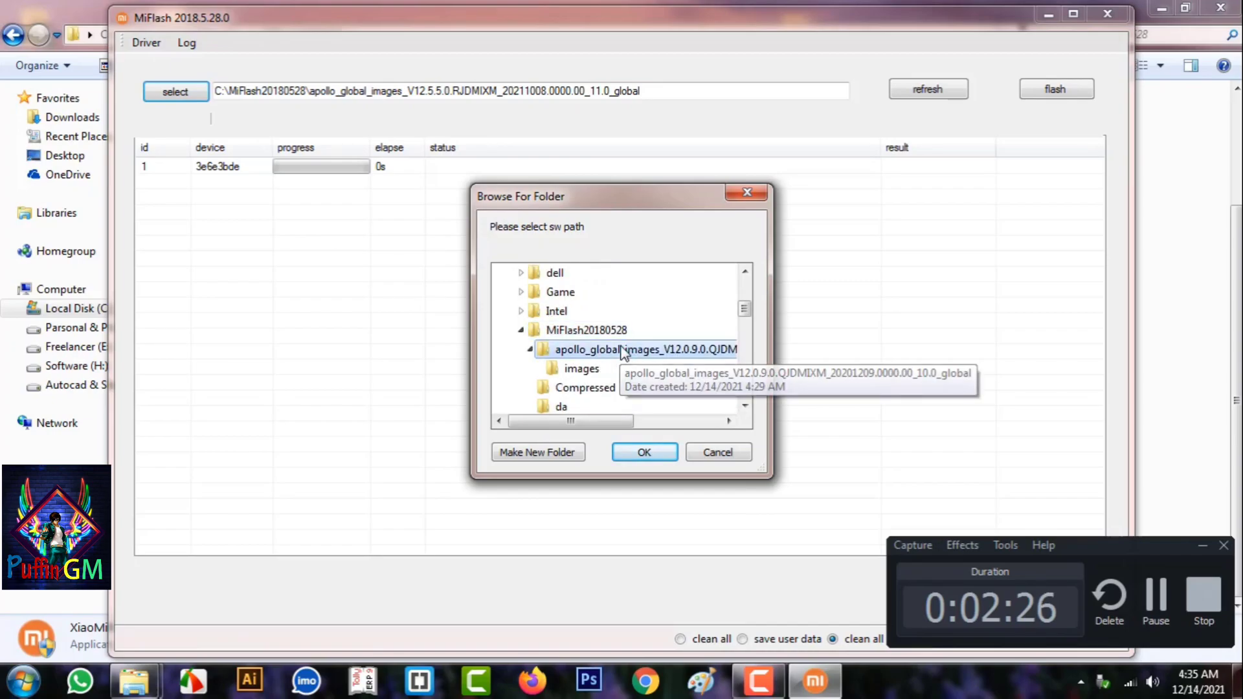
{"action": "left_click", "coordinate": [643, 452]}
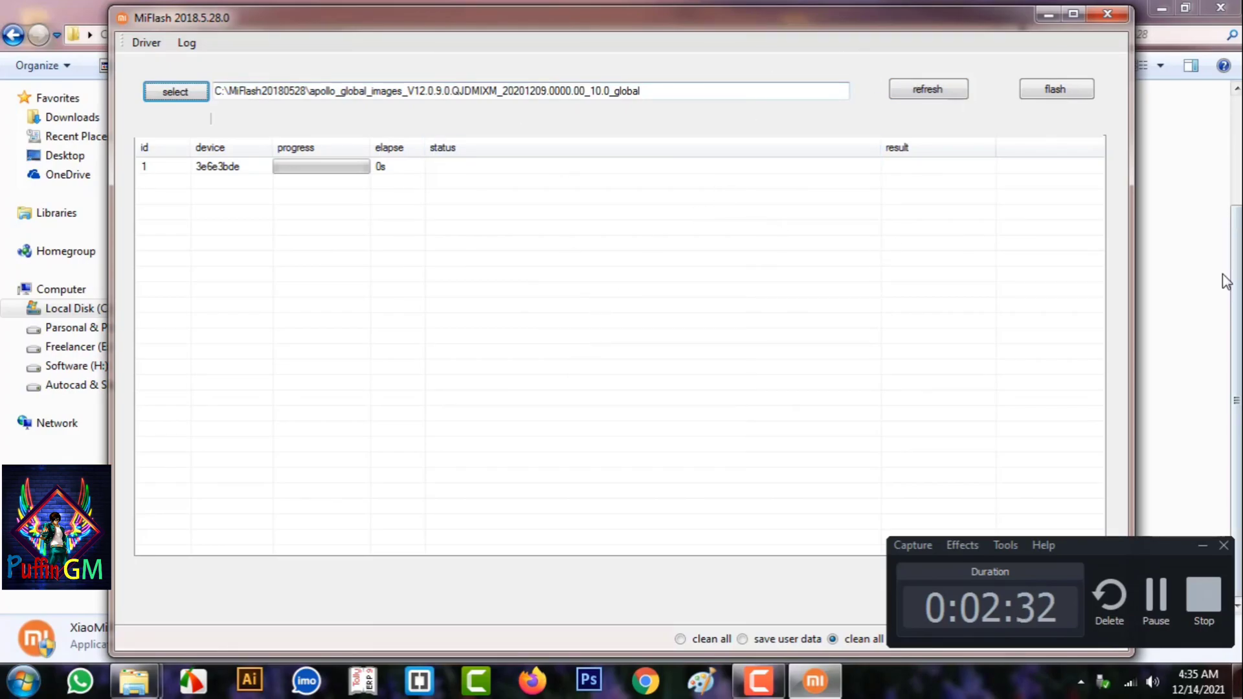
- Flash the device with clean all and flash_all.bat; it fails with a sparse crc list error
{"action": "left_click", "coordinate": [1201, 547]}
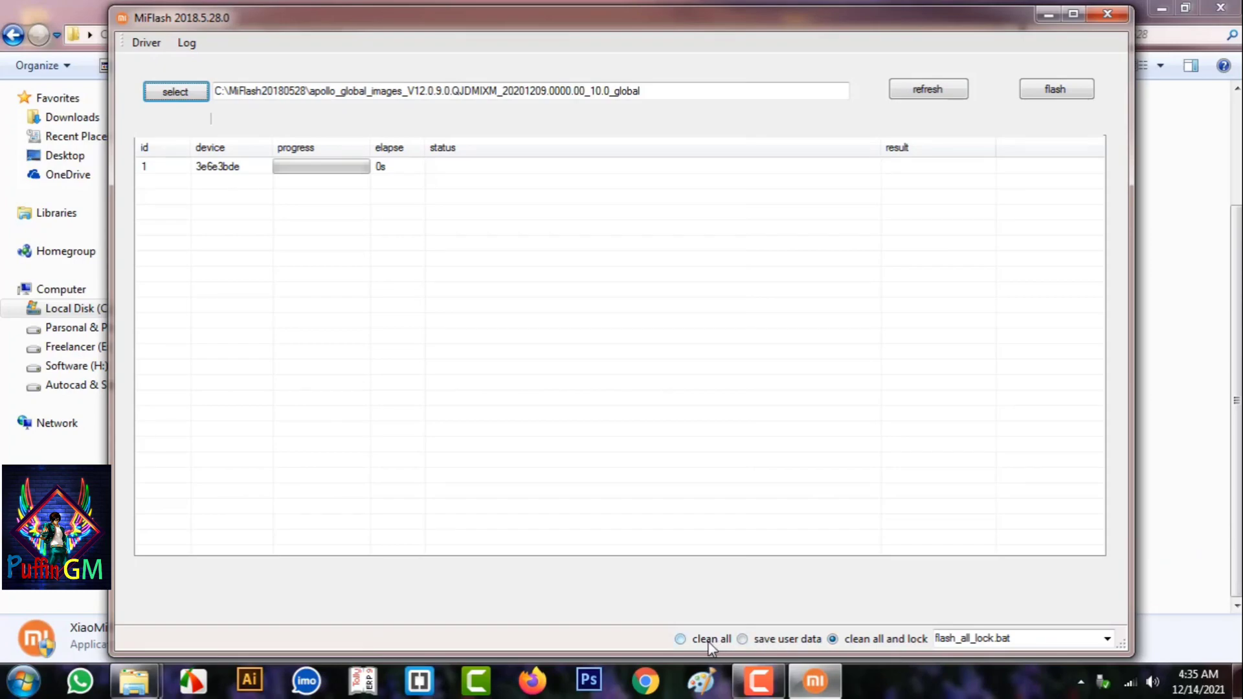
{"action": "left_click", "coordinate": [1069, 639]}
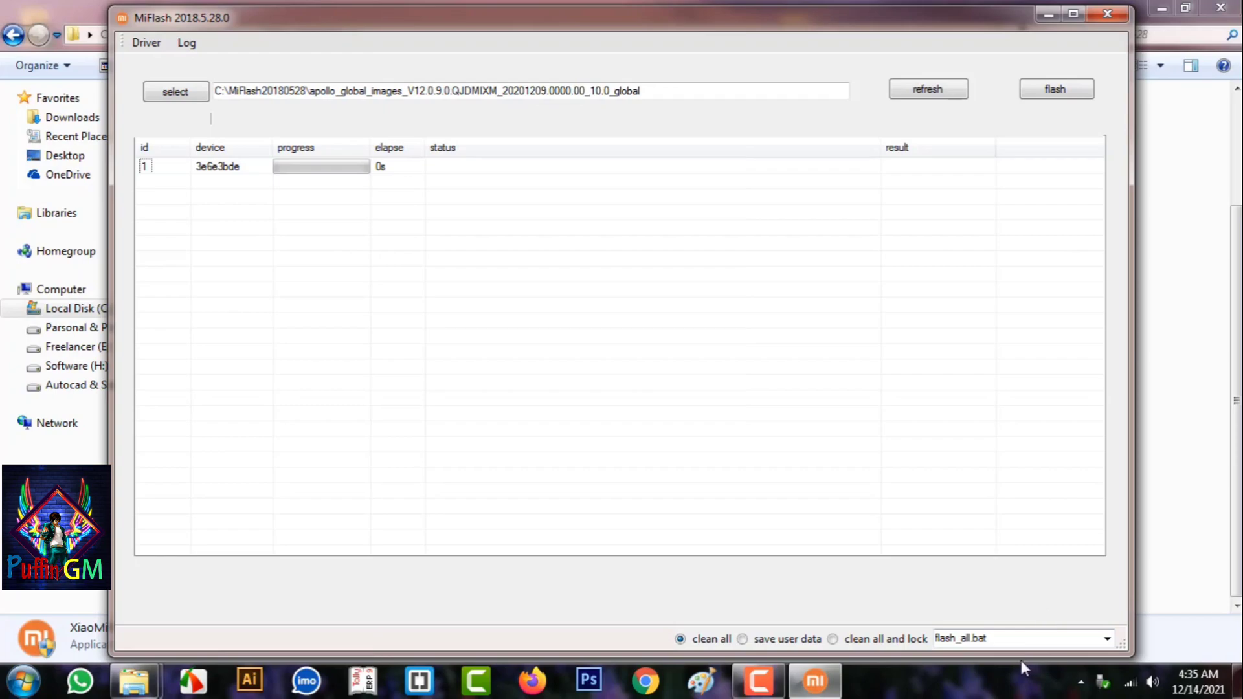
{"action": "left_click", "coordinate": [1050, 100]}
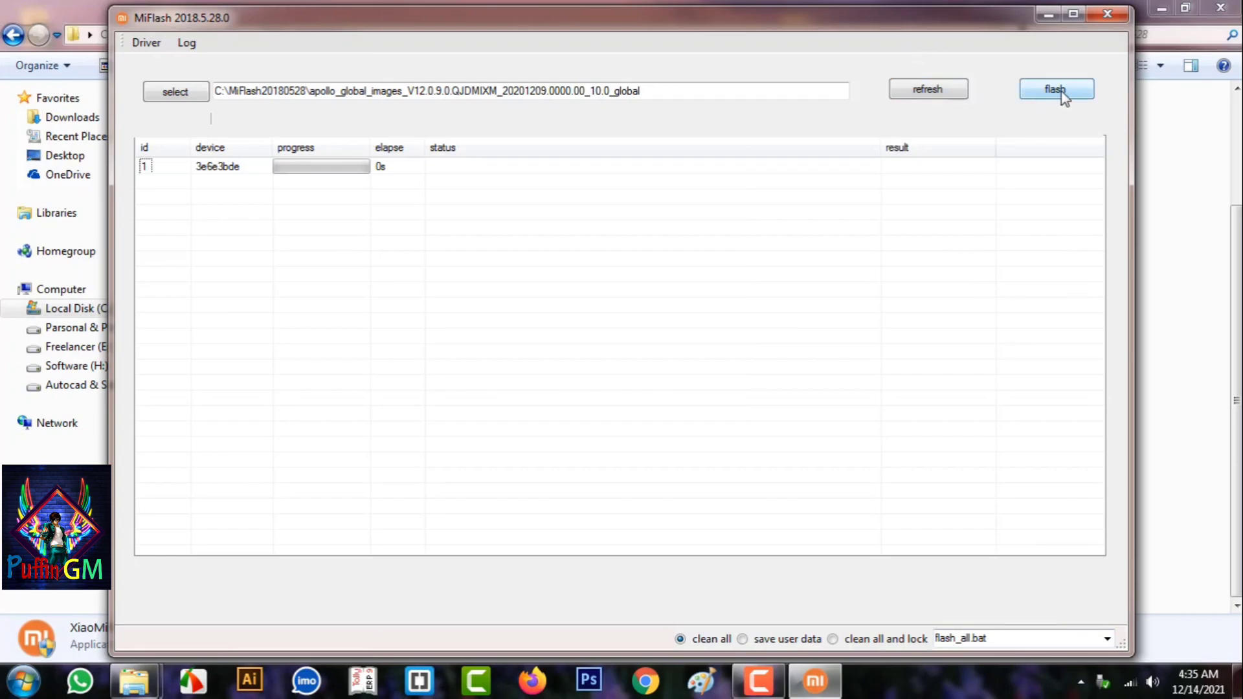
{"action": "left_click", "coordinate": [1113, 637]}
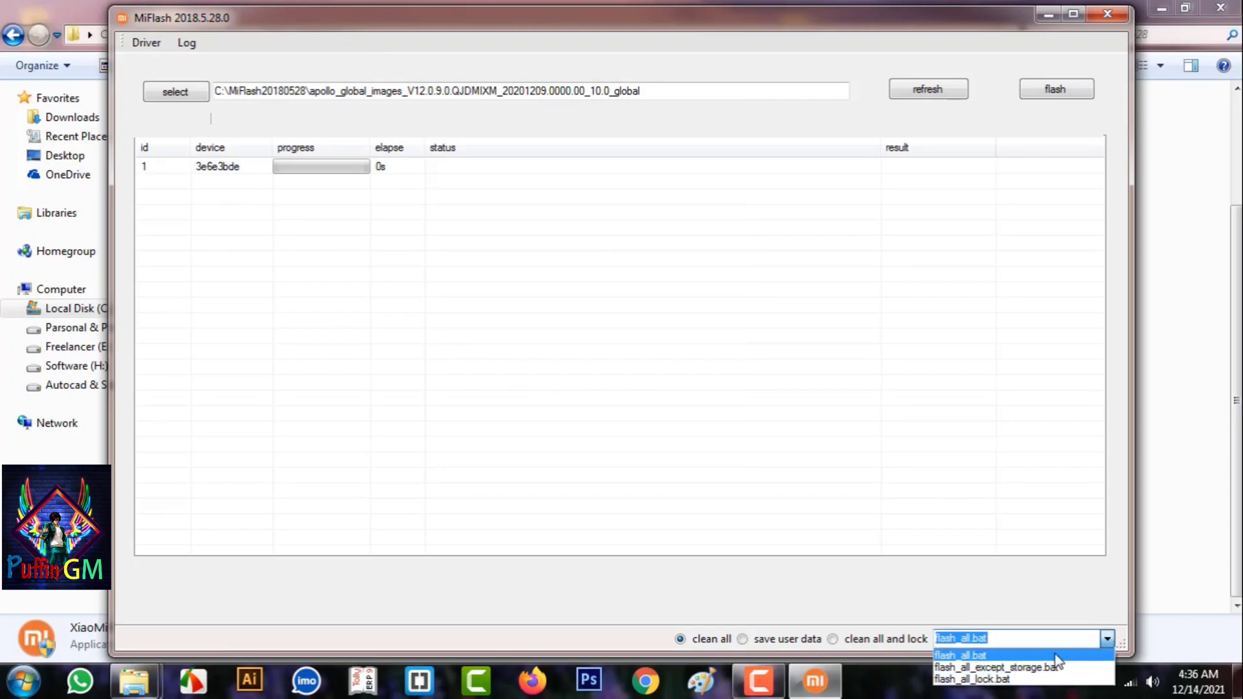
{"action": "left_click", "coordinate": [1022, 503]}
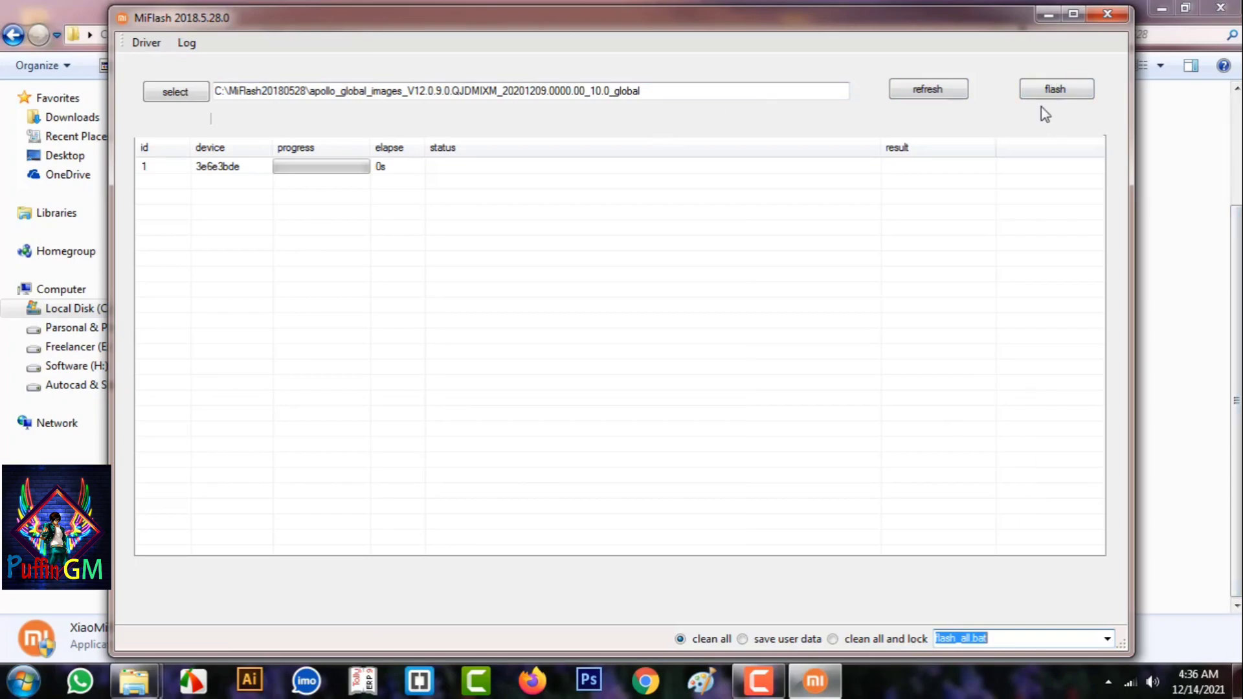
{"action": "left_click", "coordinate": [1050, 90]}
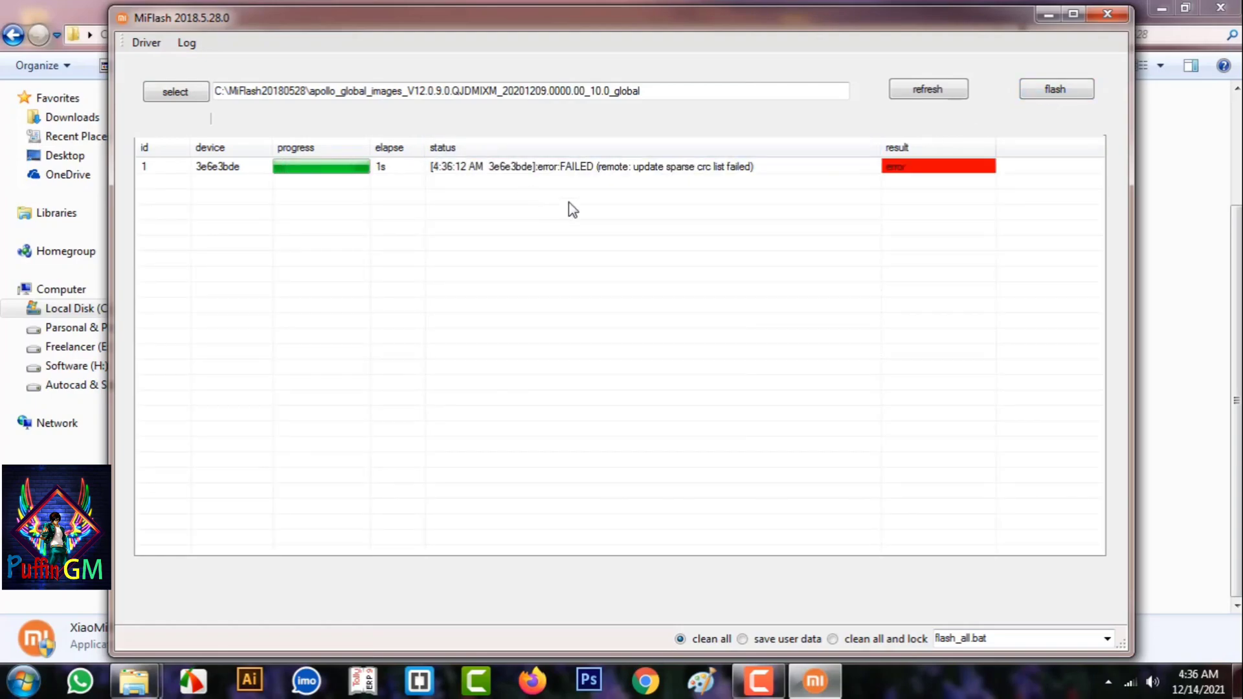
- Close MiFlash and open the apollo_global_images V12.0.9.0 ROM folder
{"action": "left_click", "coordinate": [1108, 13]}
{"action": "left_click", "coordinate": [1148, 199]}
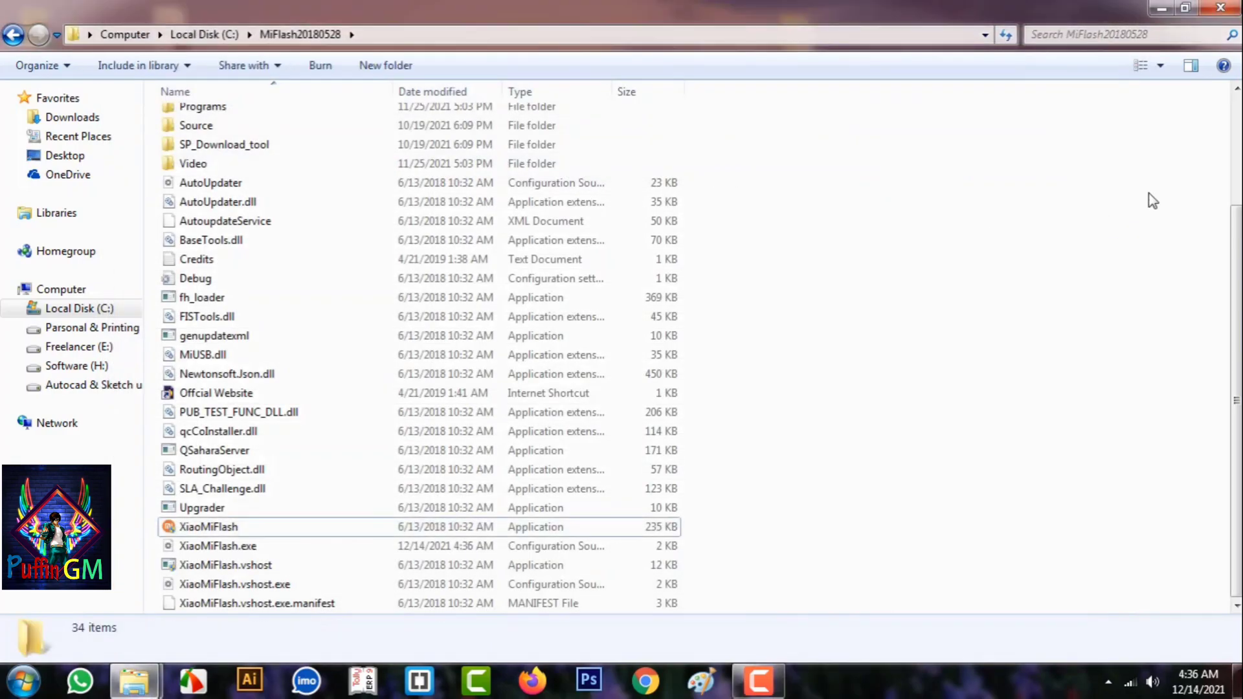
{"action": "scroll", "coordinate": [515, 299], "scroll_direction": "up", "scroll_amount": 3}
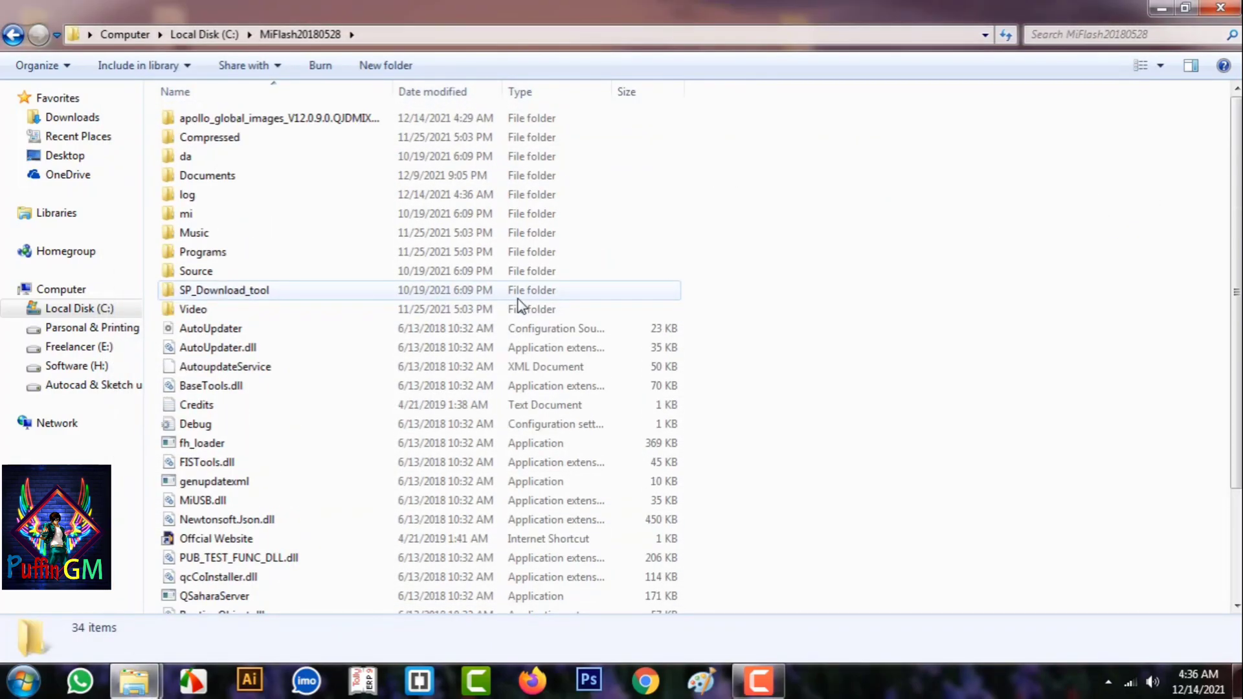
{"action": "double_click", "coordinate": [265, 121]}
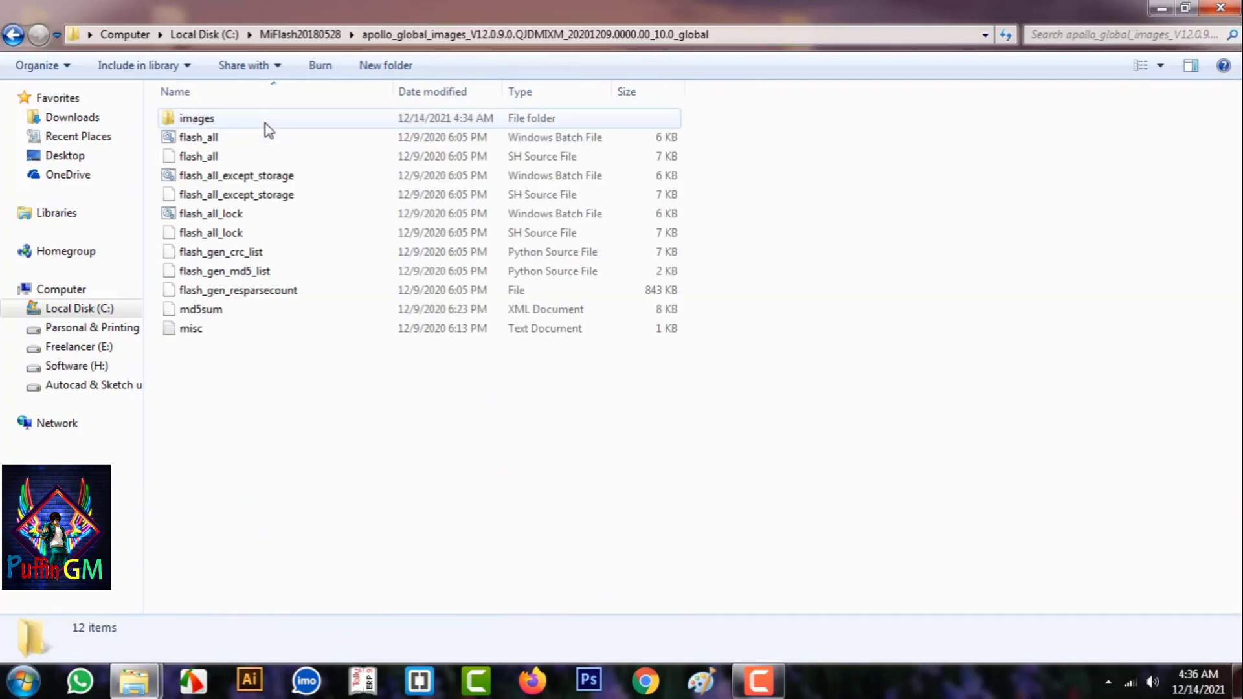
- Open flash_all.bat in Notepad using its Edit shortcut-menu option
{"action": "left_click", "coordinate": [208, 138]}
{"action": "right_click", "coordinate": [208, 137]}
{"action": "left_click", "coordinate": [469, 390]}
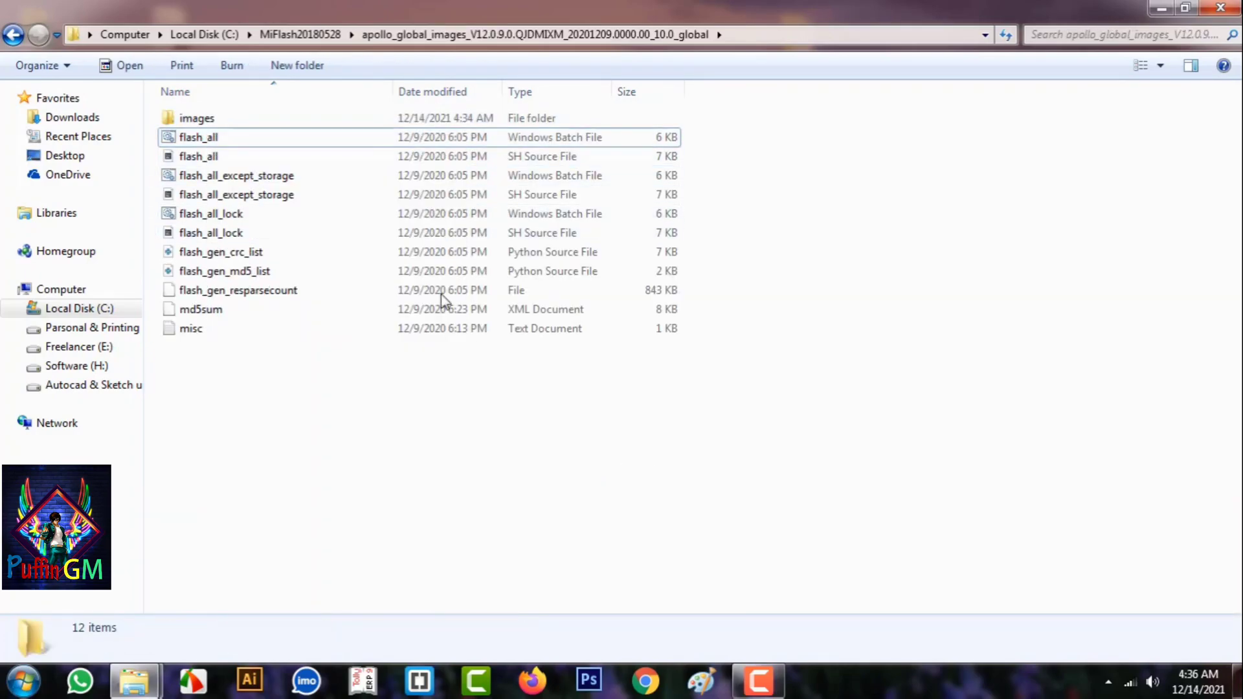
{"action": "right_click", "coordinate": [236, 138]}
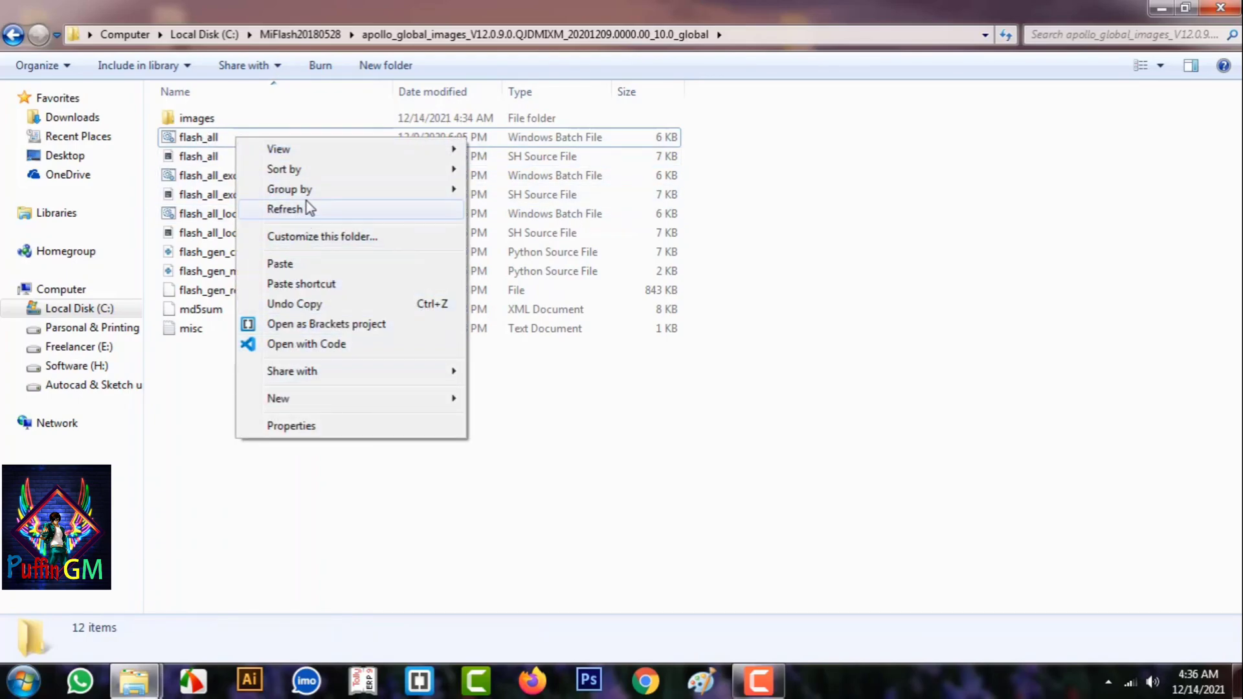
{"action": "left_click", "coordinate": [716, 410]}
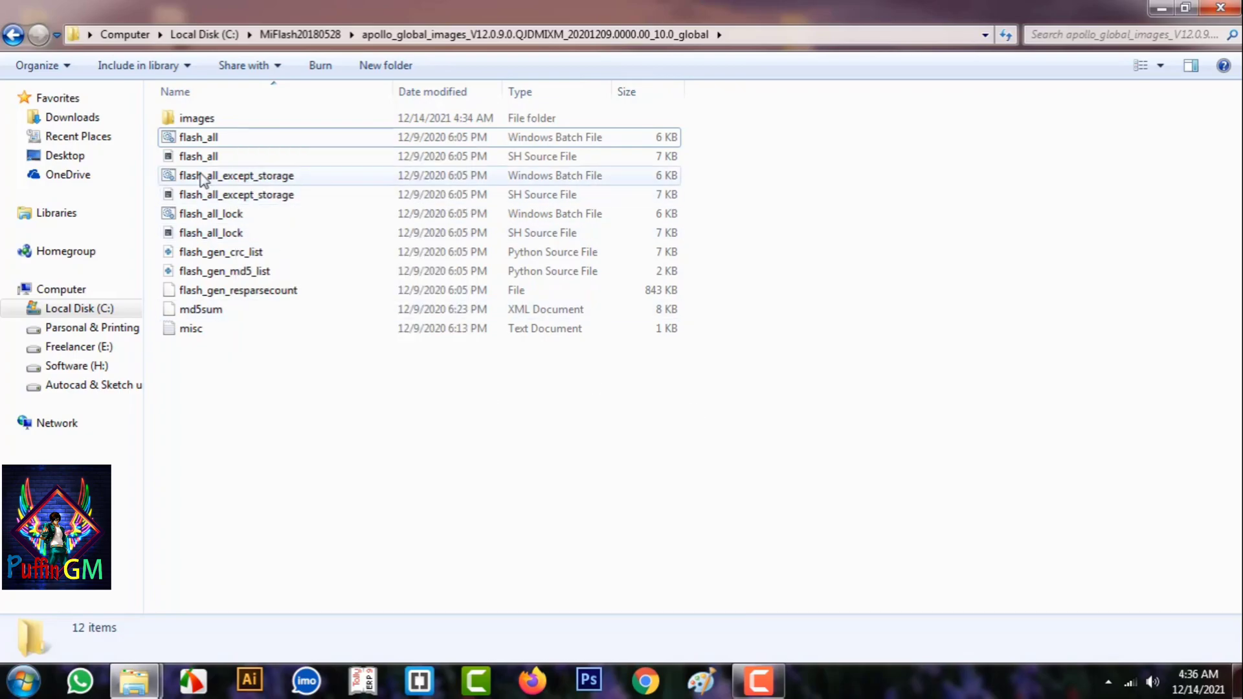
{"action": "right_click", "coordinate": [196, 138]}
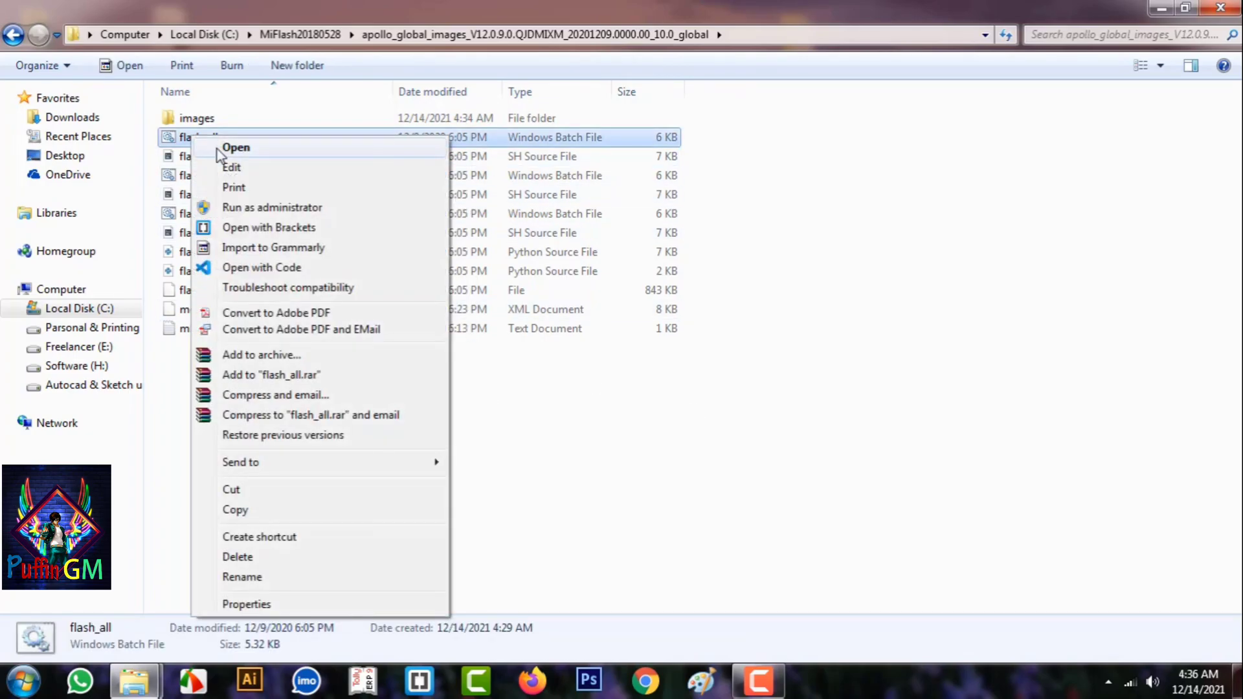
{"action": "left_click", "coordinate": [241, 167]}
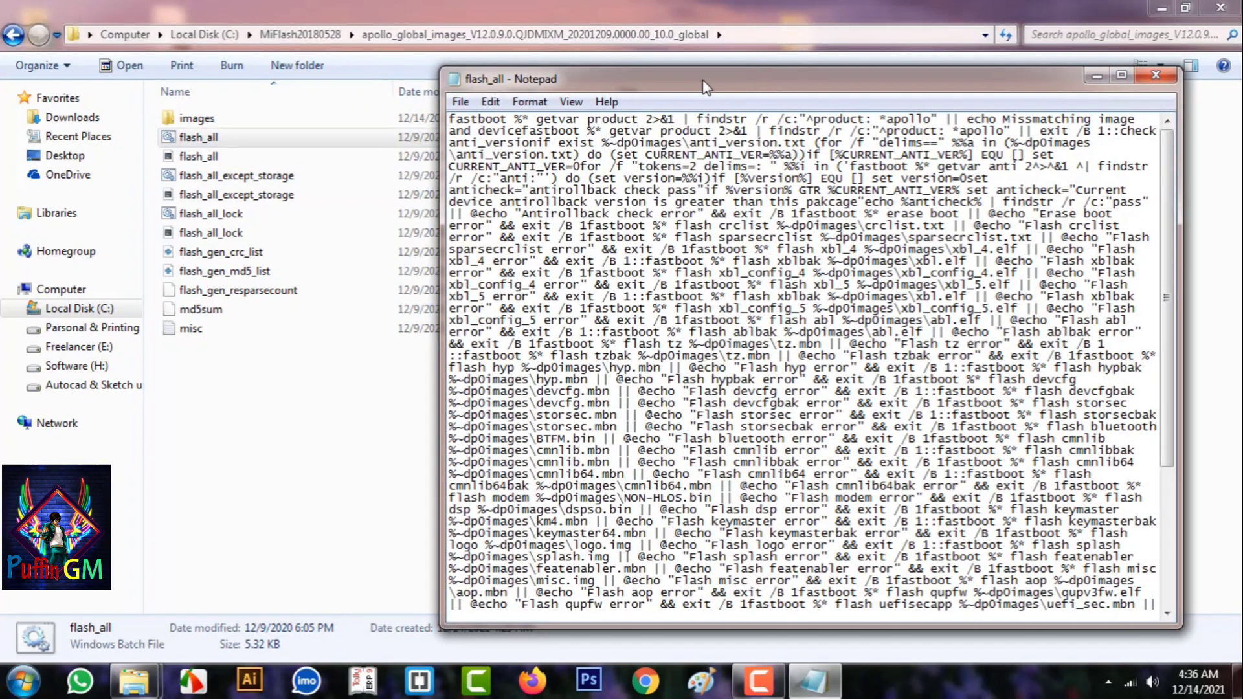
{"action": "left_click", "coordinate": [530, 102]}
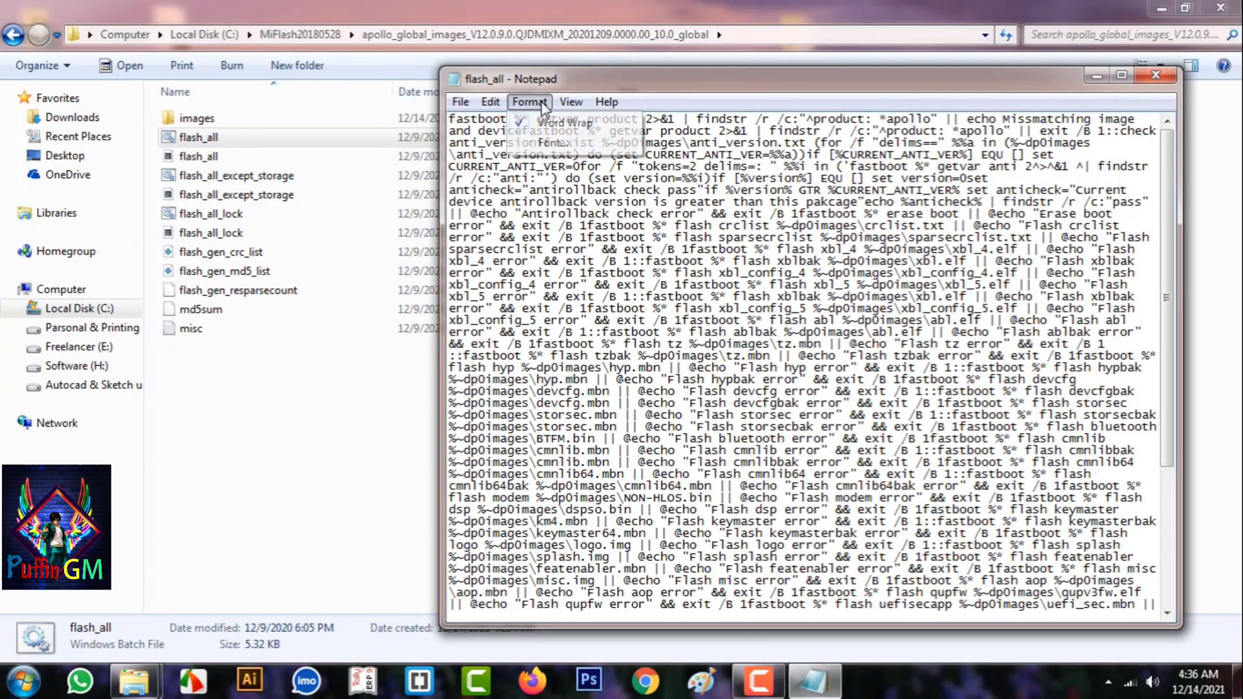
{"action": "left_click", "coordinate": [572, 137]}
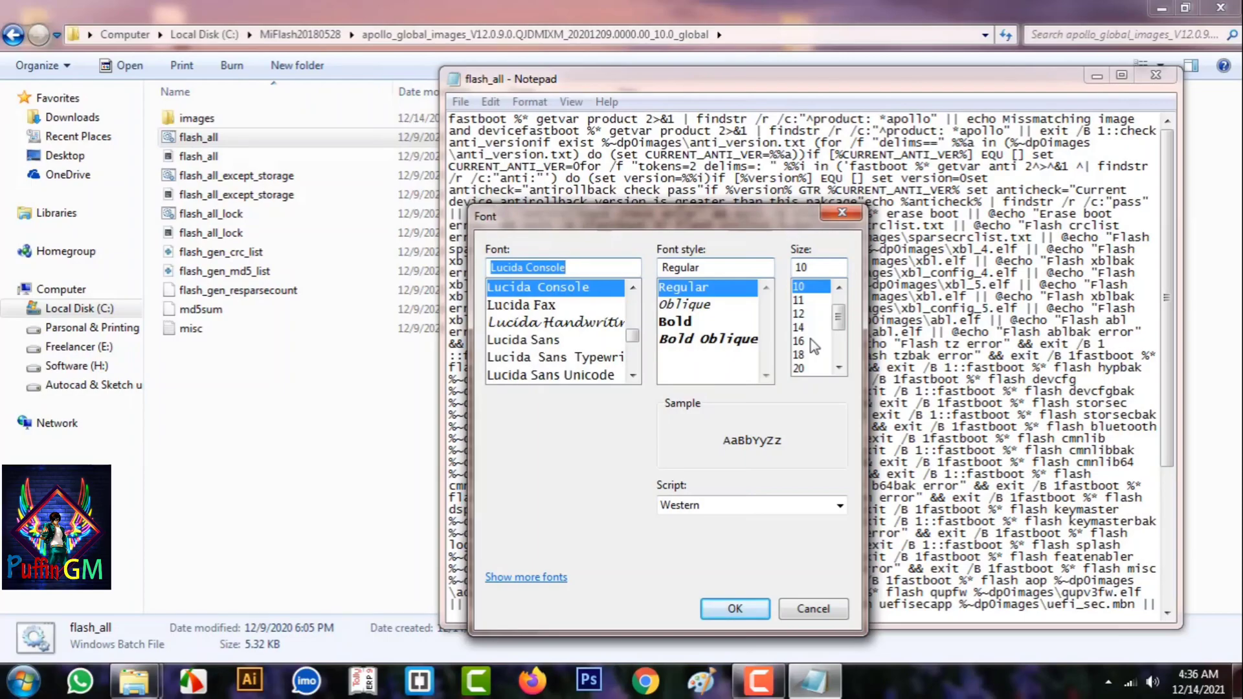
{"action": "left_click", "coordinate": [843, 213]}
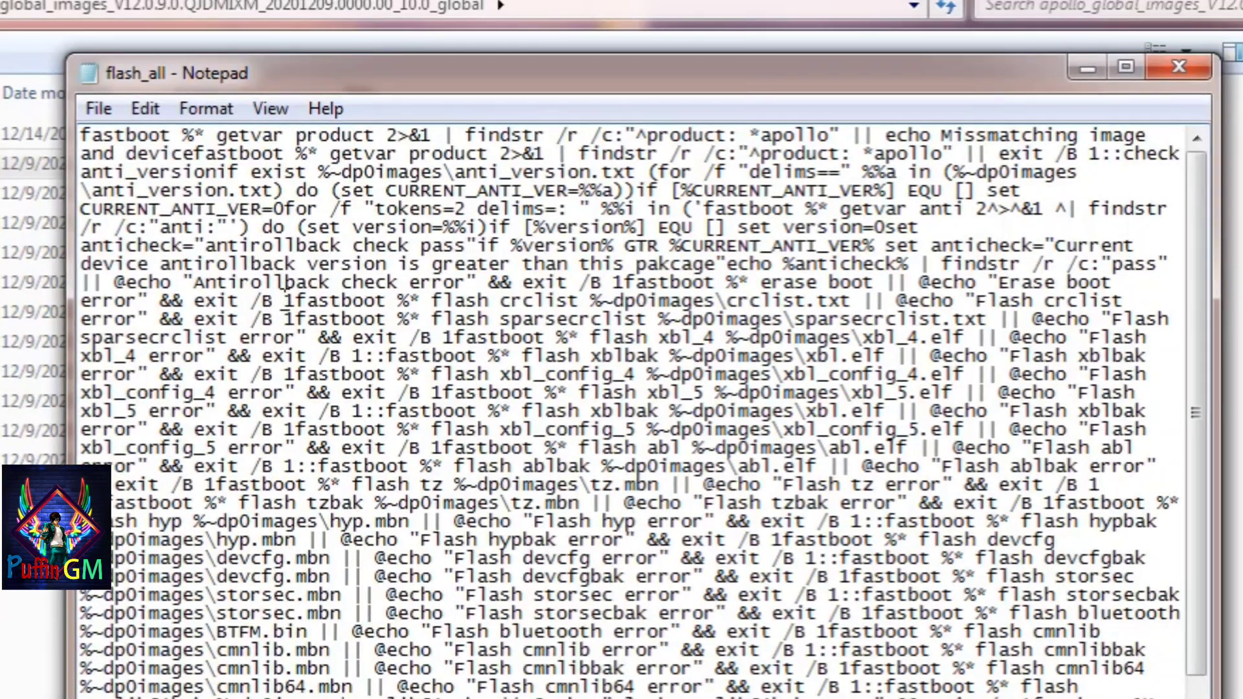
- Select from 'fastboot %* flash crclist' through the sparsecrclist error exit line
{"action": "left_click_drag", "start_coordinate": [286, 300], "coordinate": [1092, 332]}
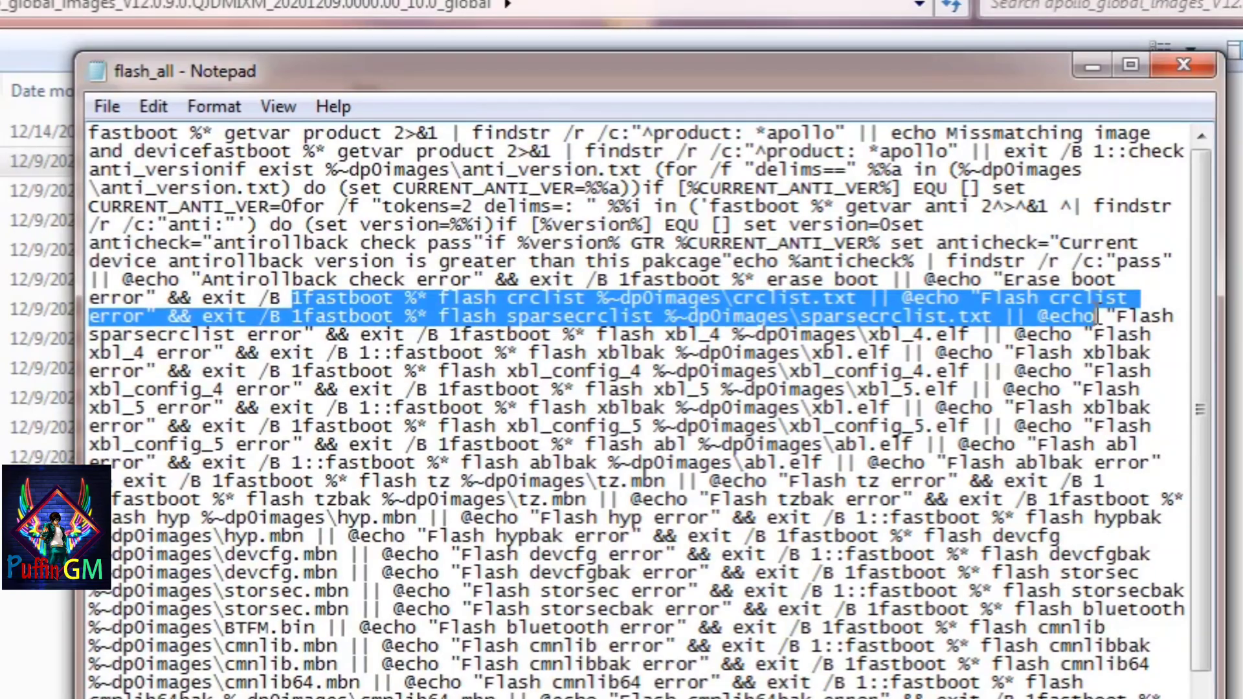
{"action": "left_click_drag", "start_coordinate": [1097, 317], "coordinate": [1111, 315]}
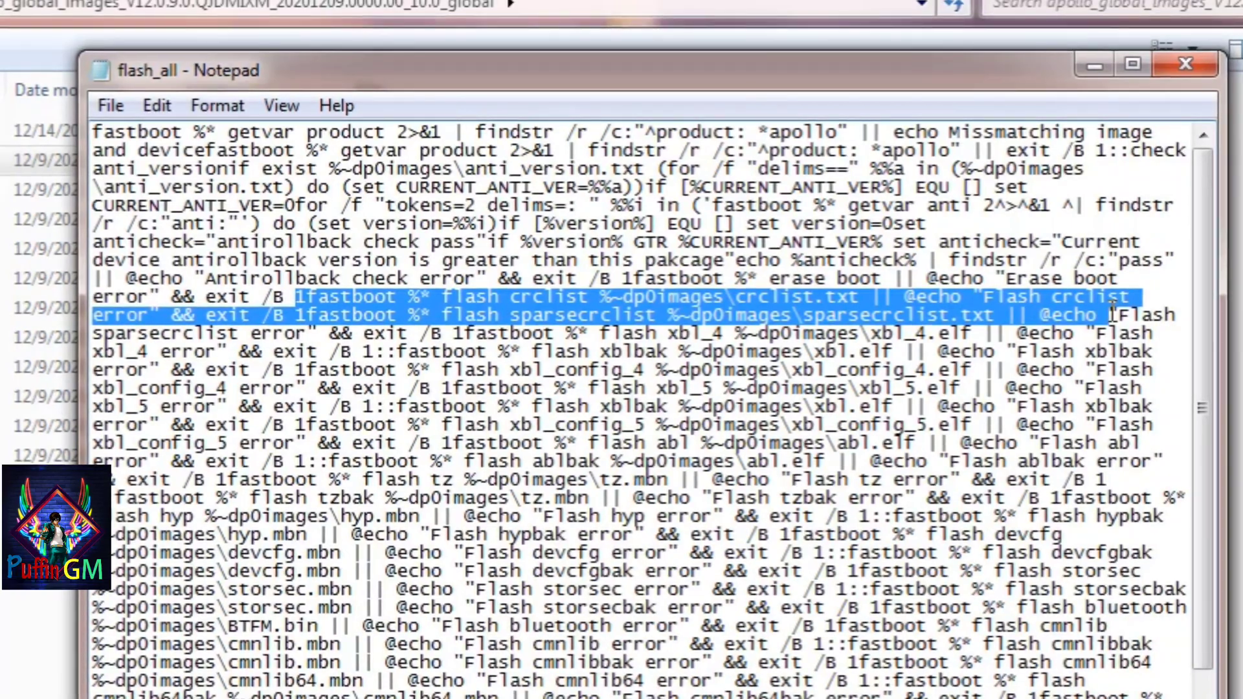
{"action": "left_click_drag", "start_coordinate": [1037, 318], "coordinate": [421, 336]}
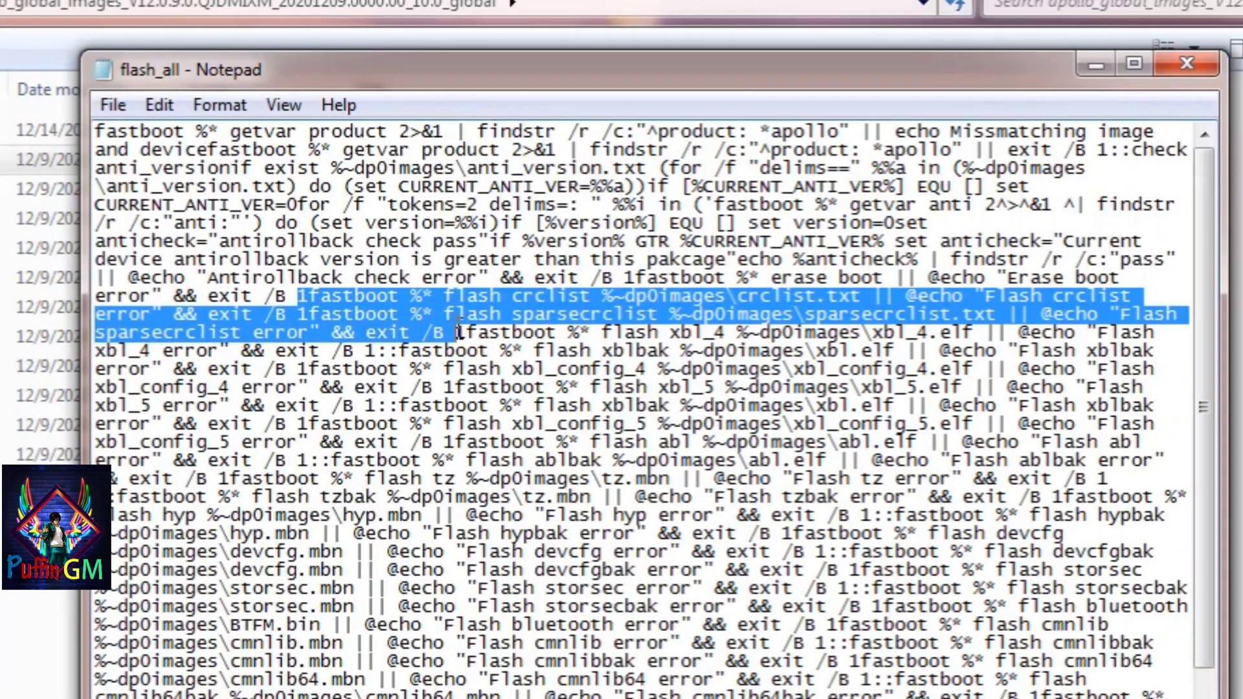